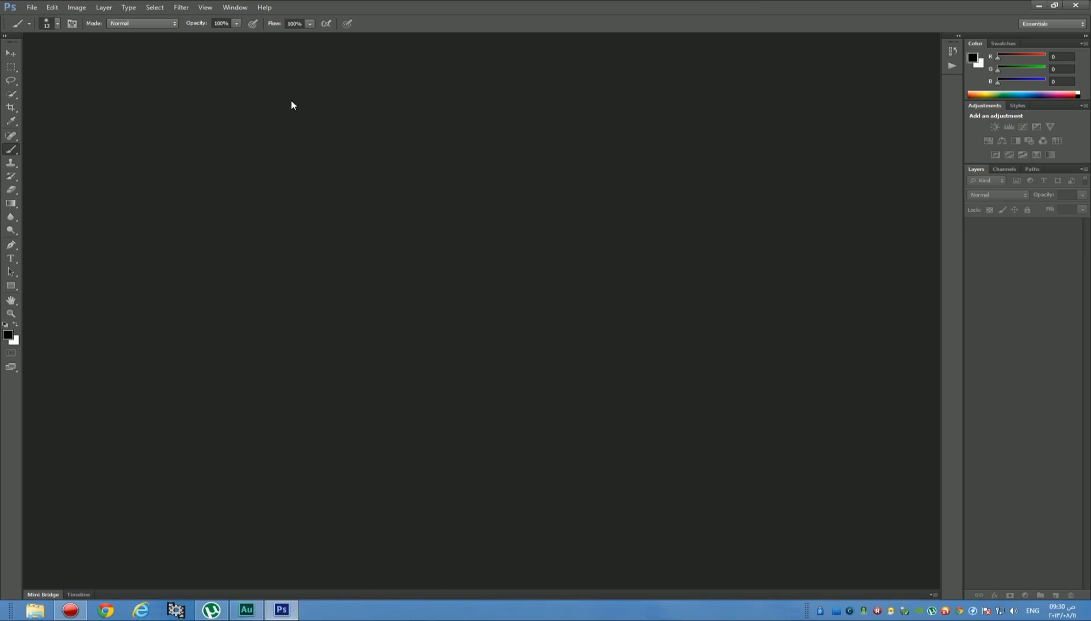
- Reset the Essentials workspace to its default arrangement and show the toolbox in two columns
left_click(5, 37)
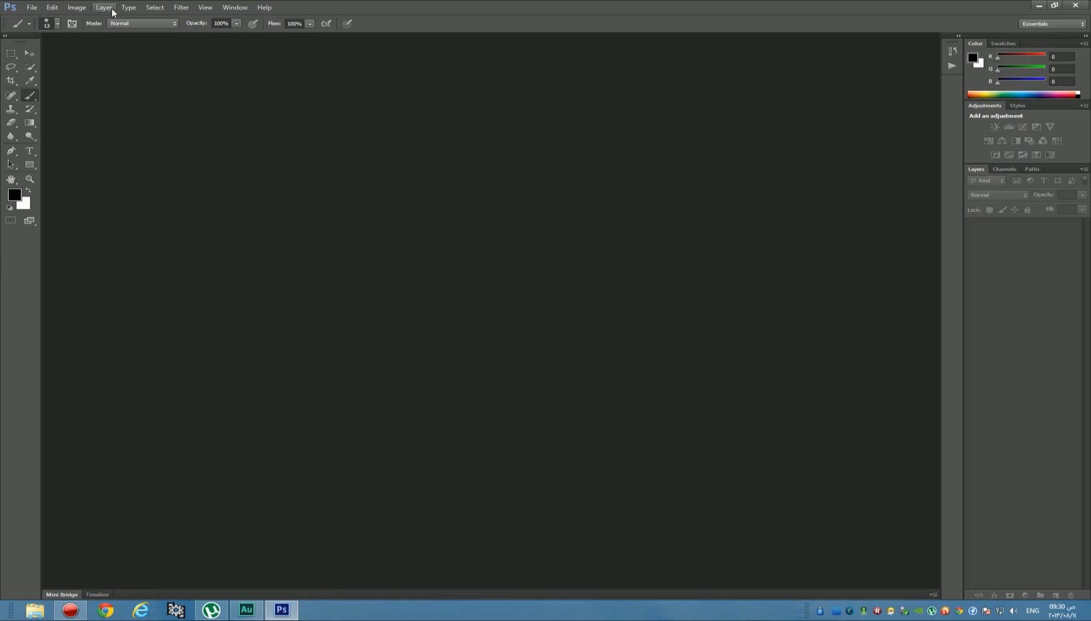
left_click(234, 7)
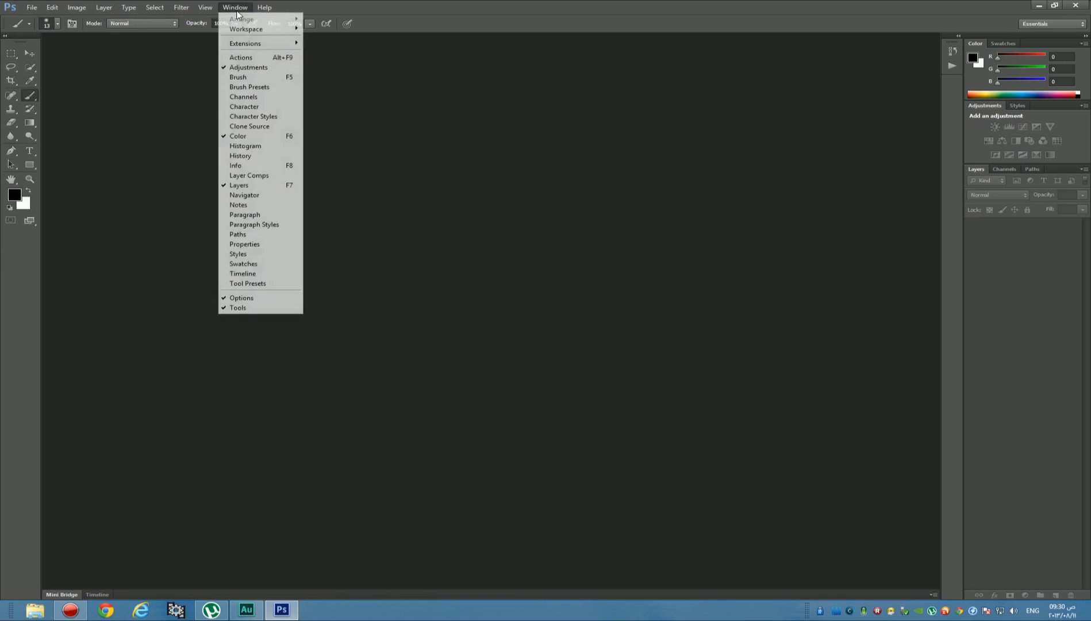
mouse_move(255, 30)
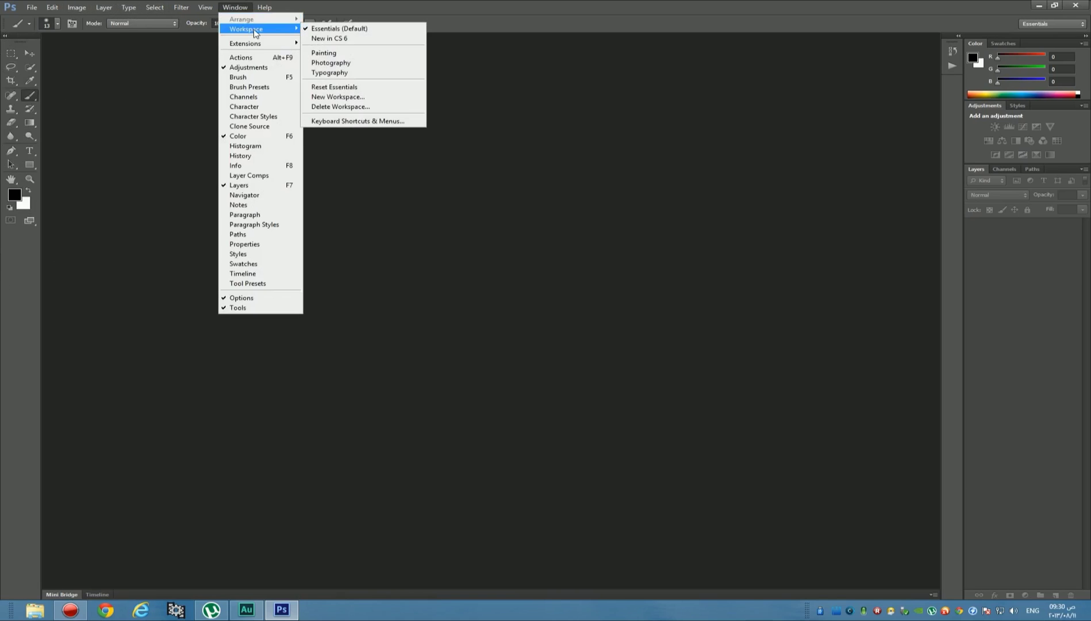
left_click(350, 89)
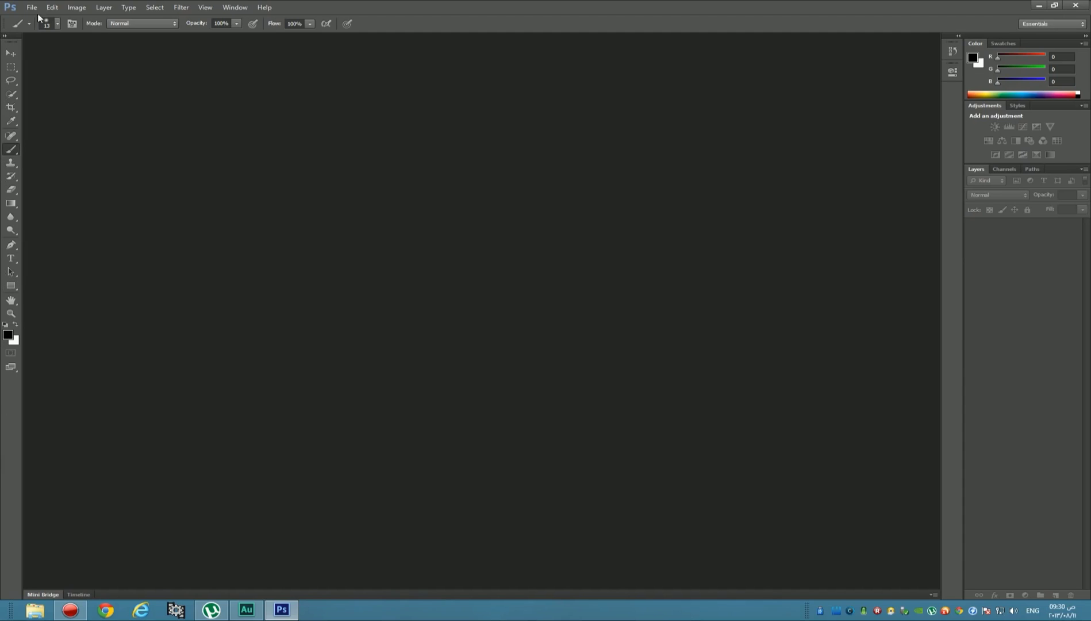
left_click(17, 33)
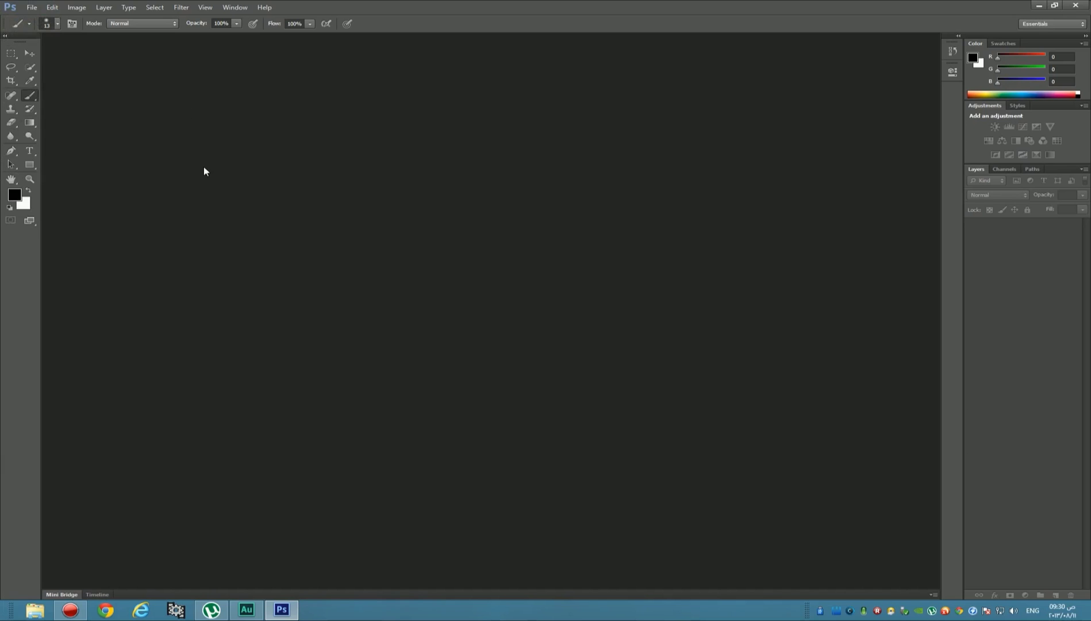
- Create a new document named "Bla bla" from the Web preset at 800 x 600 pixels
left_click(35, 9)
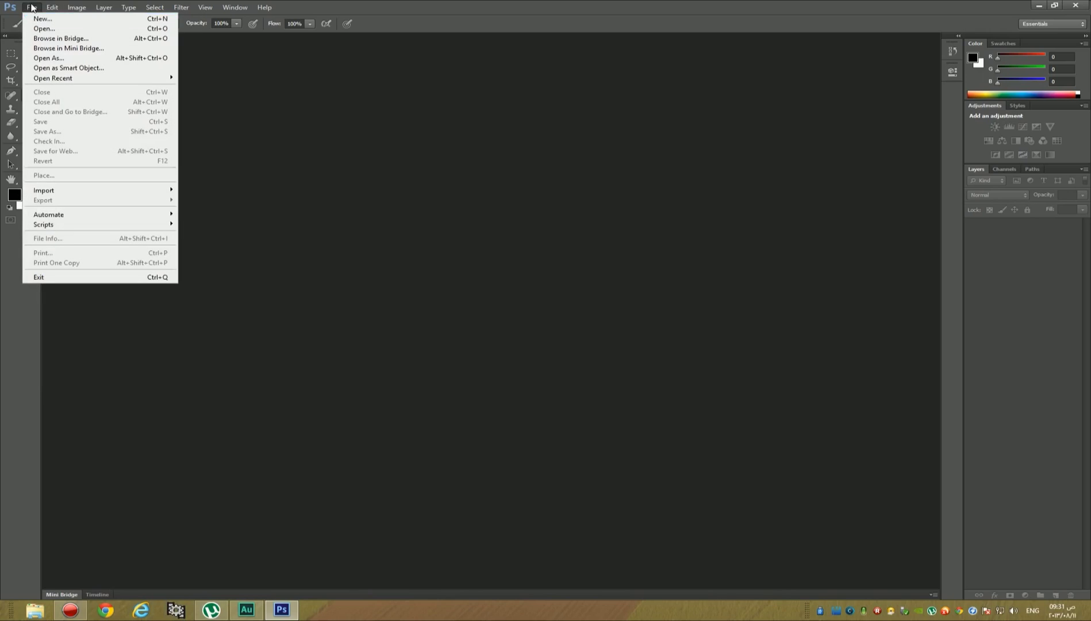
left_click(76, 23)
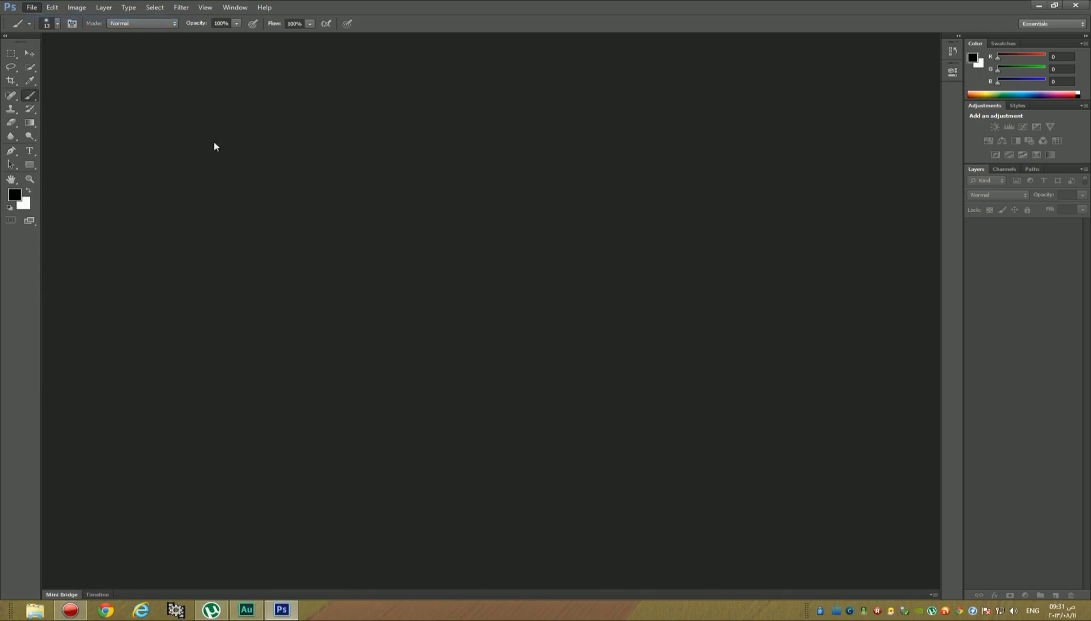
left_click_drag(525, 151, 611, 221)
left_click(564, 242)
double_click(565, 242)
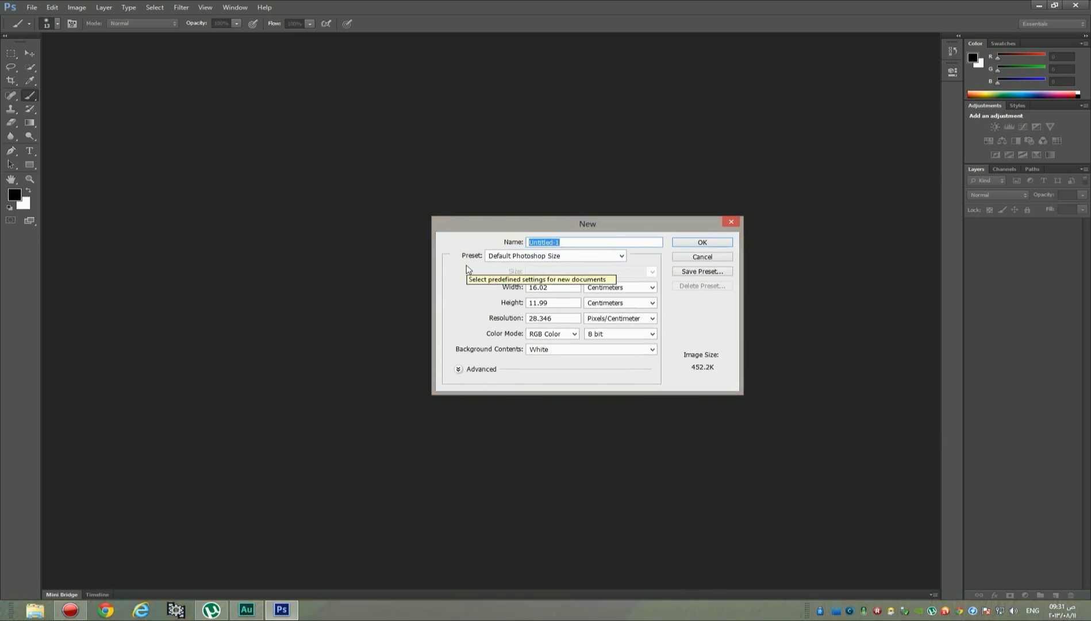
type("Bla")
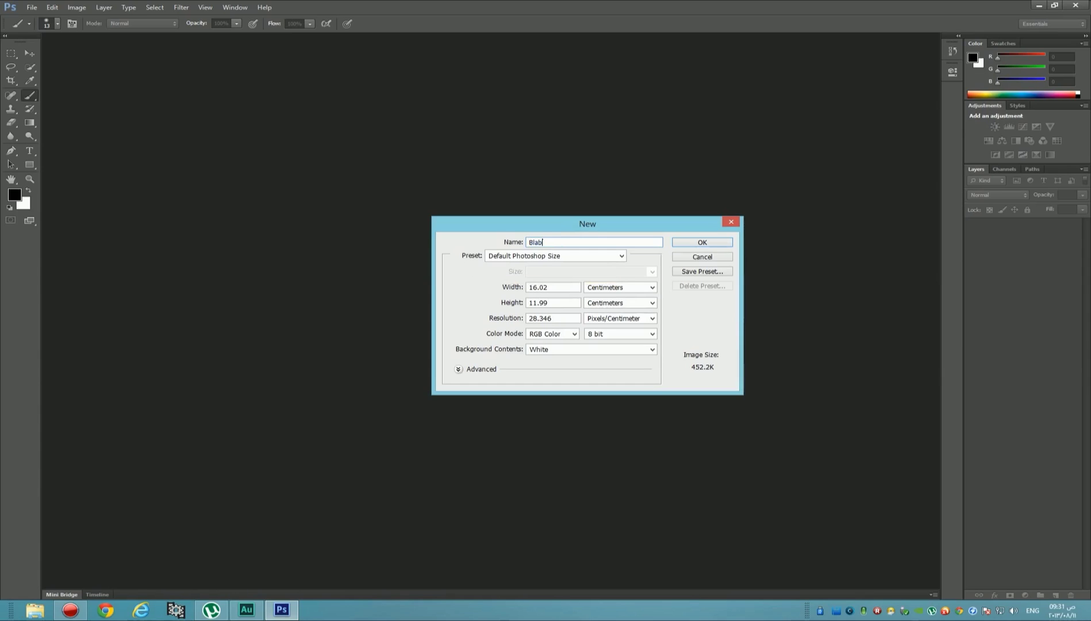
type(" bla")
left_click(556, 256)
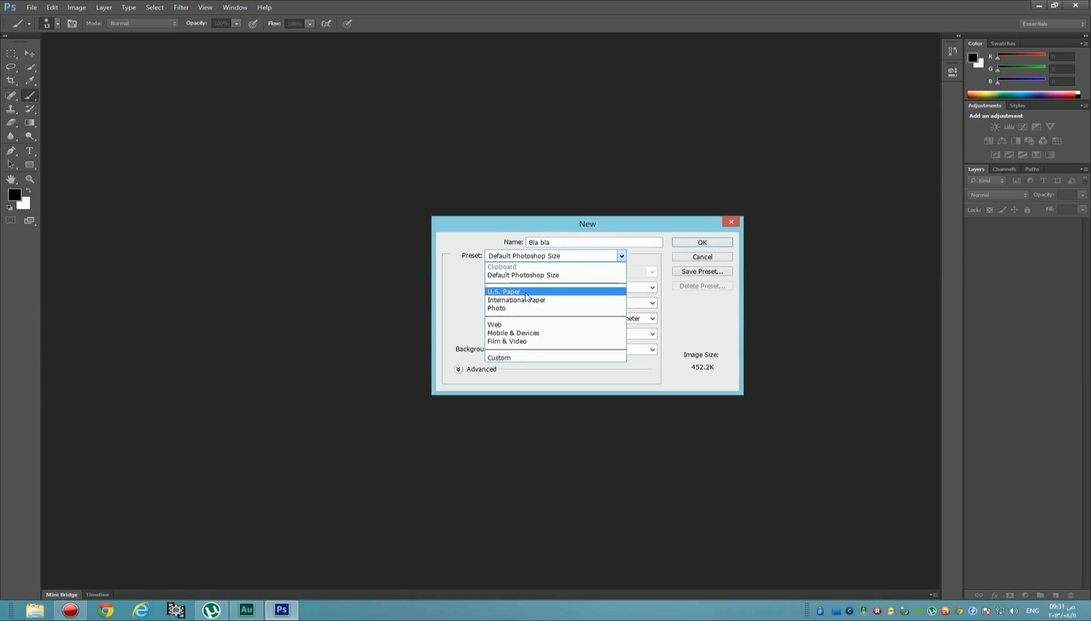
left_click(523, 326)
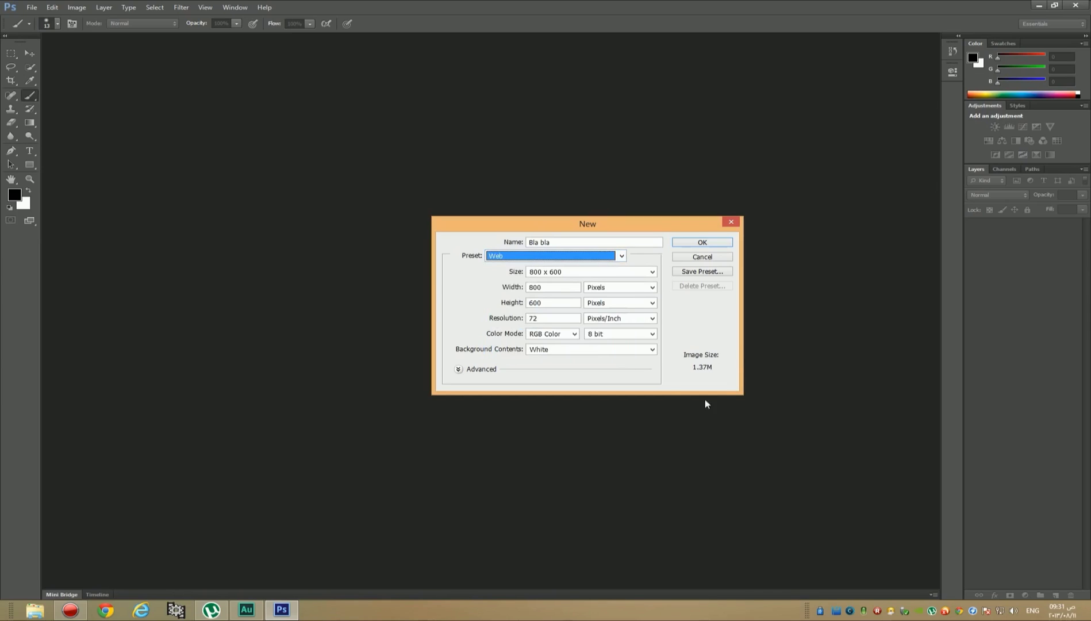
left_click(688, 244)
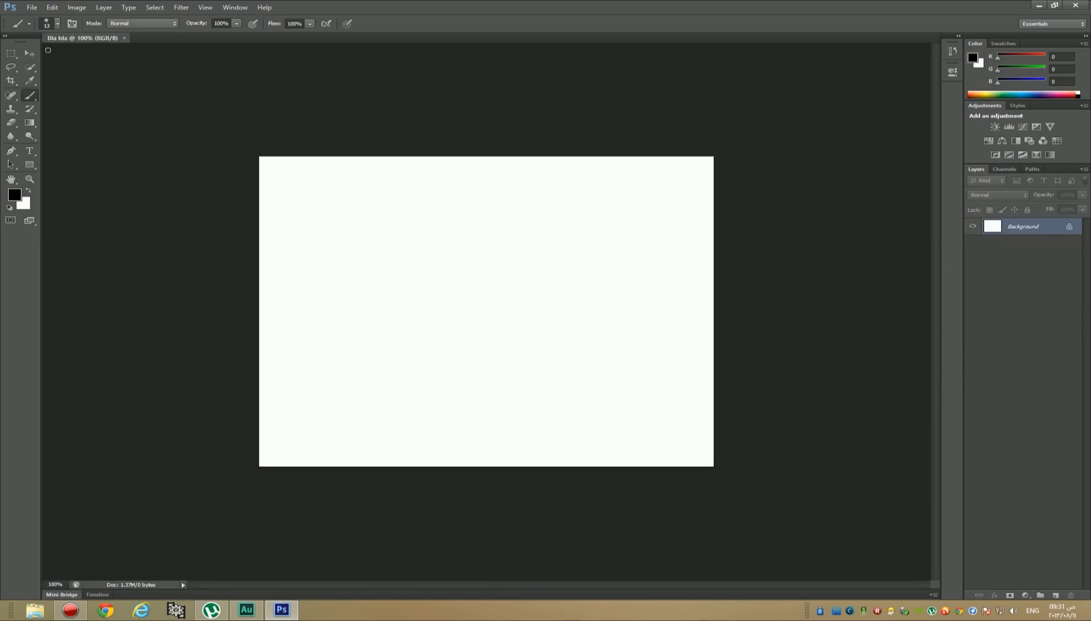
- Create a second document 900 pixels wide and 700 pixels high, and close the "Bla bla" document
left_click(32, 8)
left_click(37, 18)
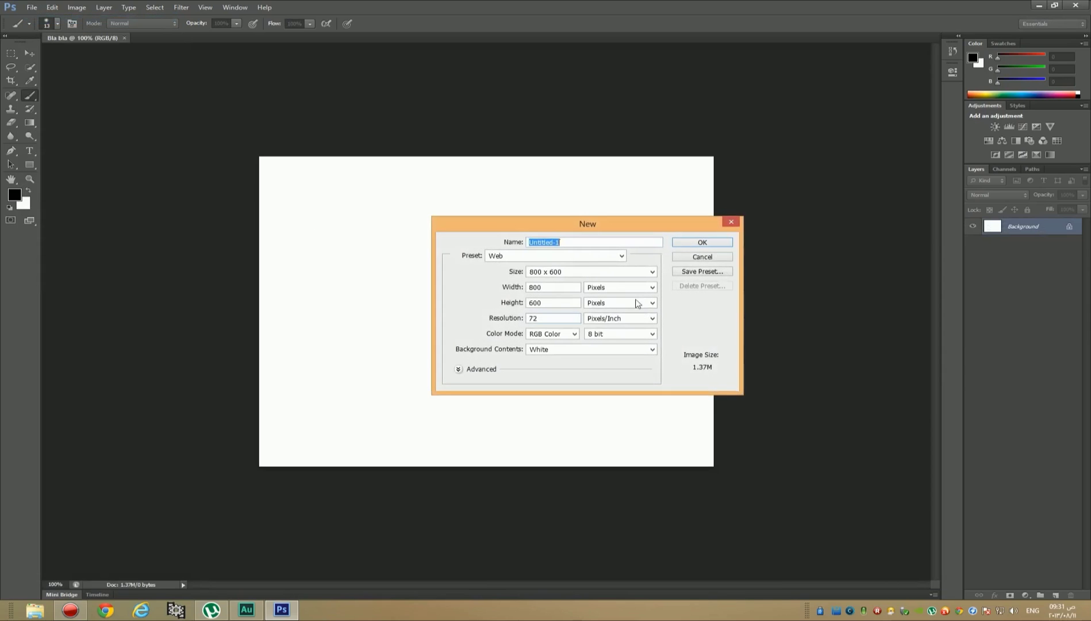
double_click(553, 287)
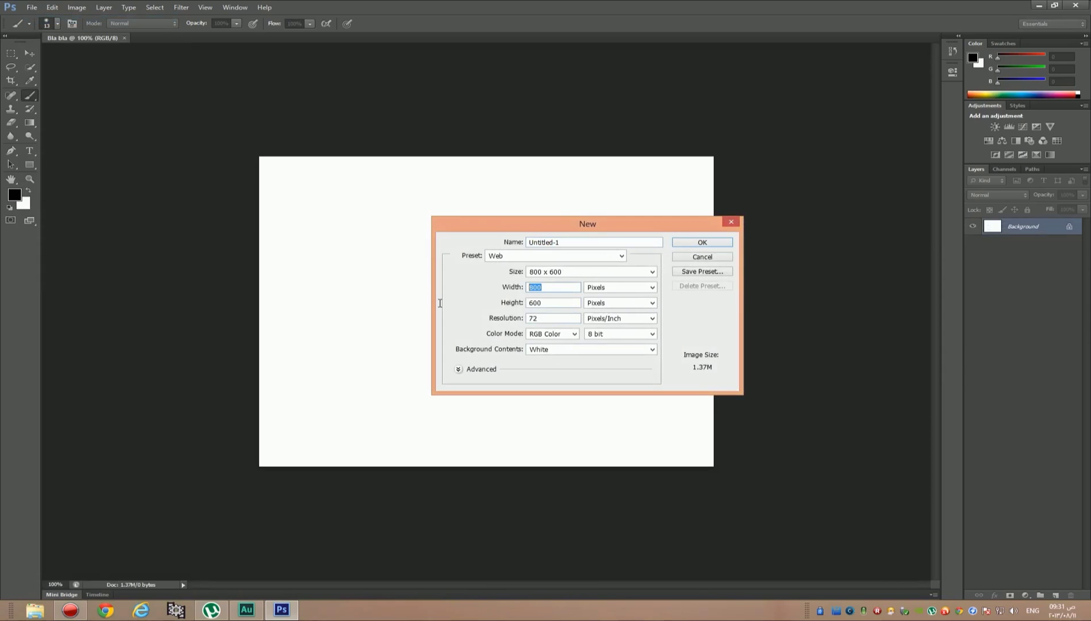
type("900")
key("Tab")
type("700")
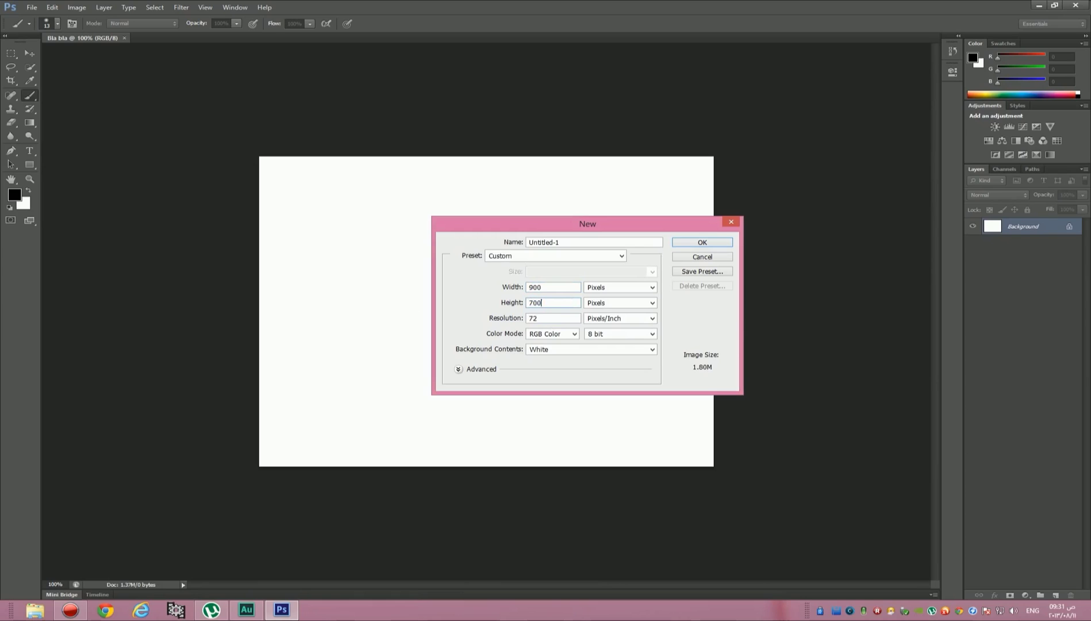
key("Return")
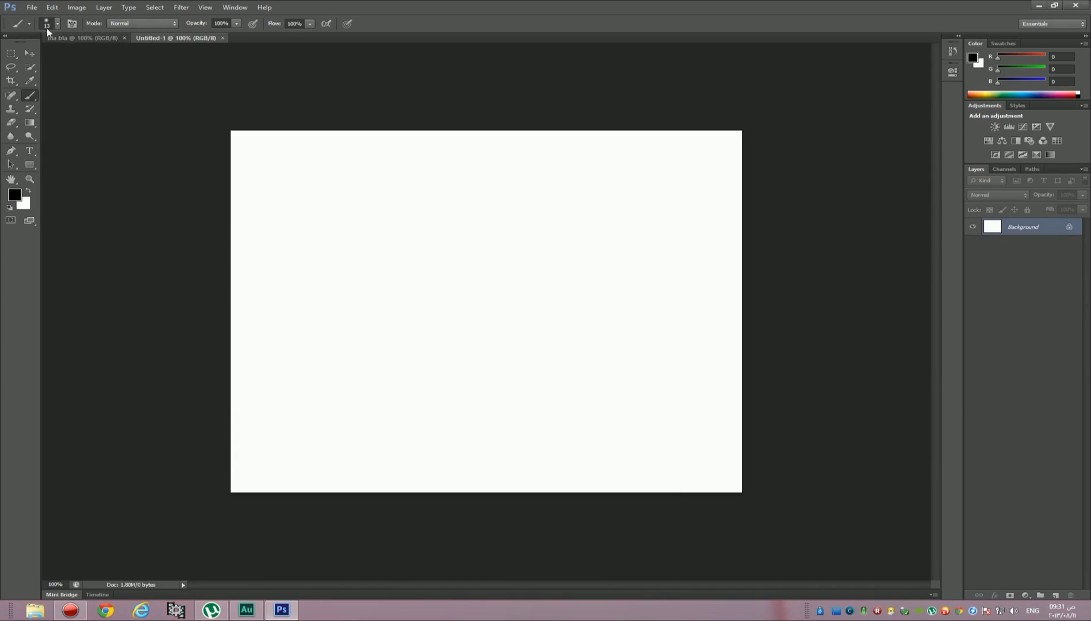
left_click(124, 38)
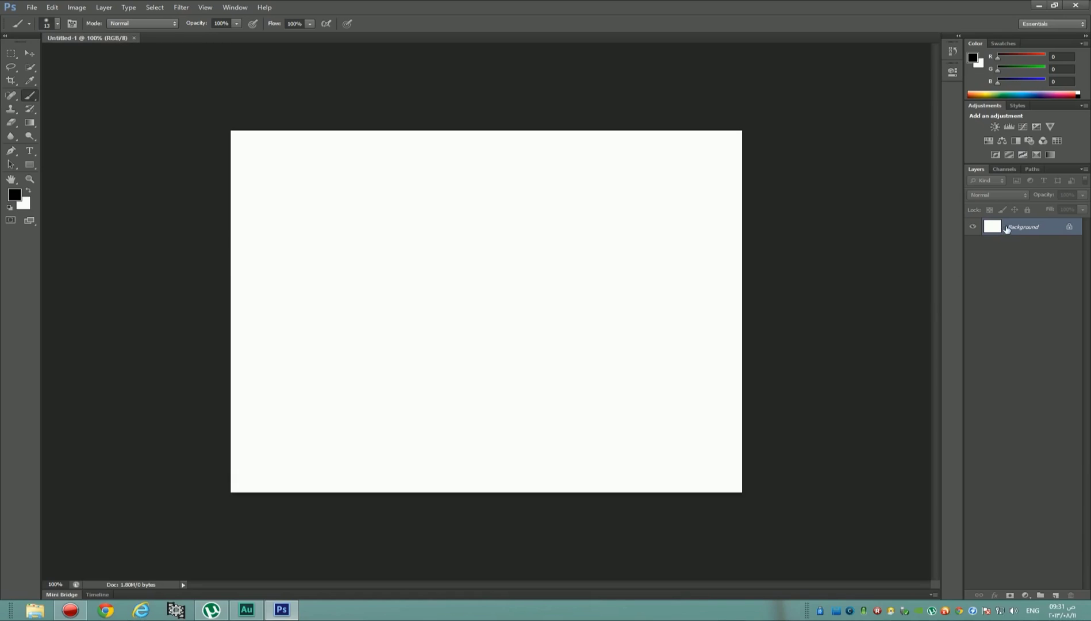
- Add four new empty layers above the Background layer
double_click(1018, 227)
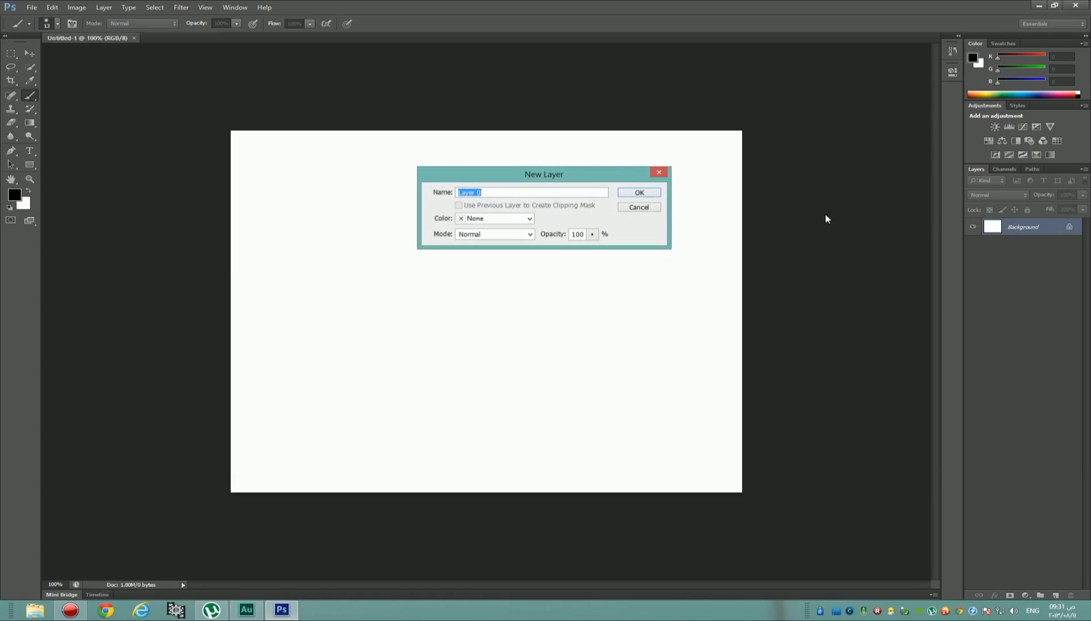
left_click(645, 208)
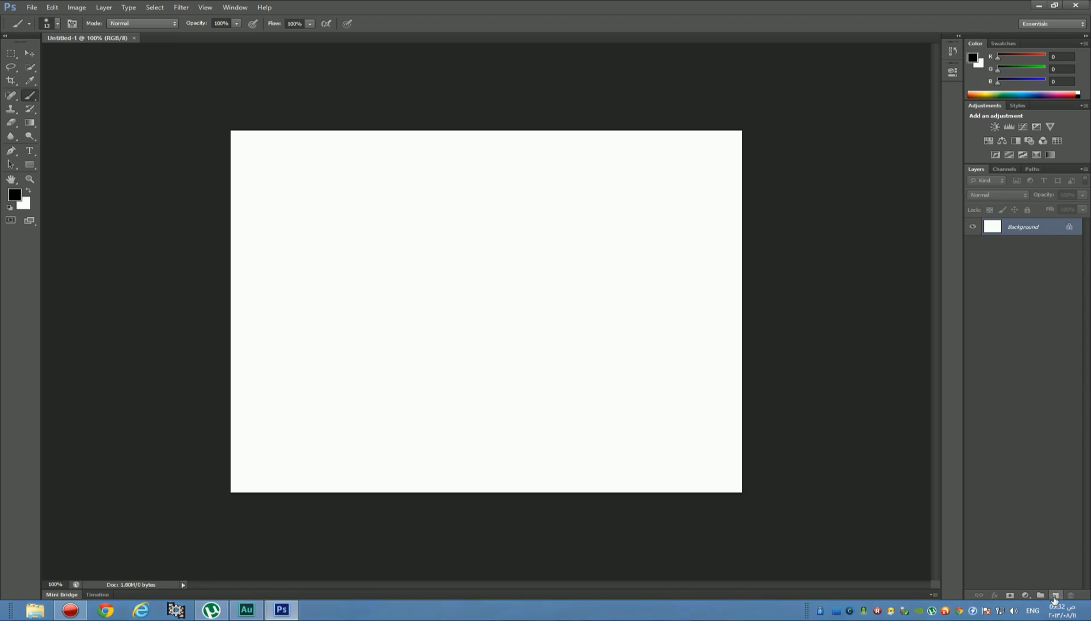
left_click(1055, 596)
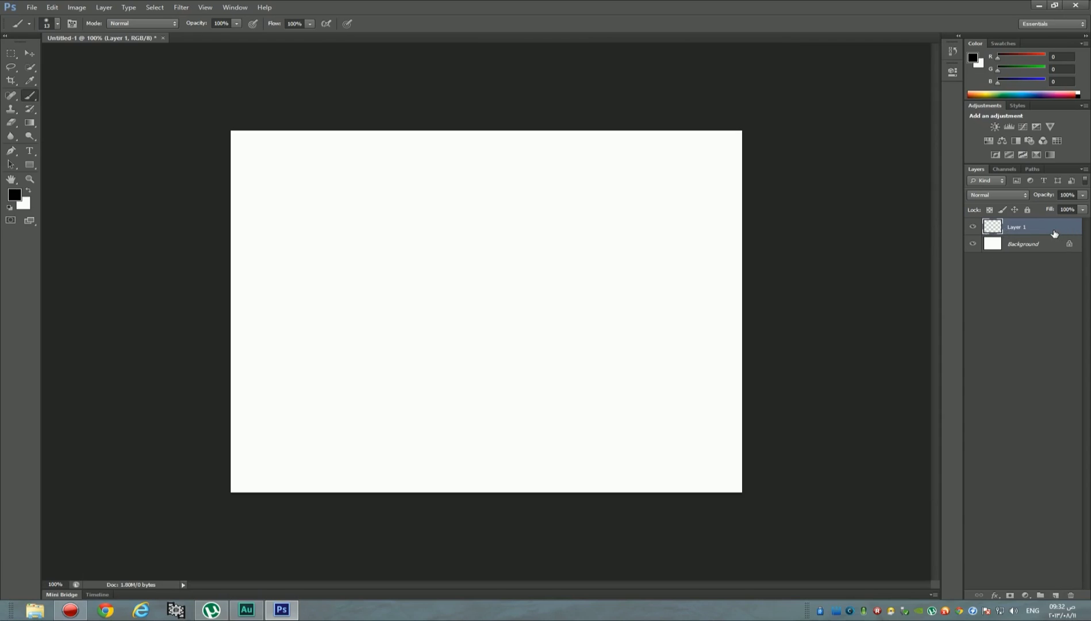
left_click_drag(1040, 254, 1045, 312)
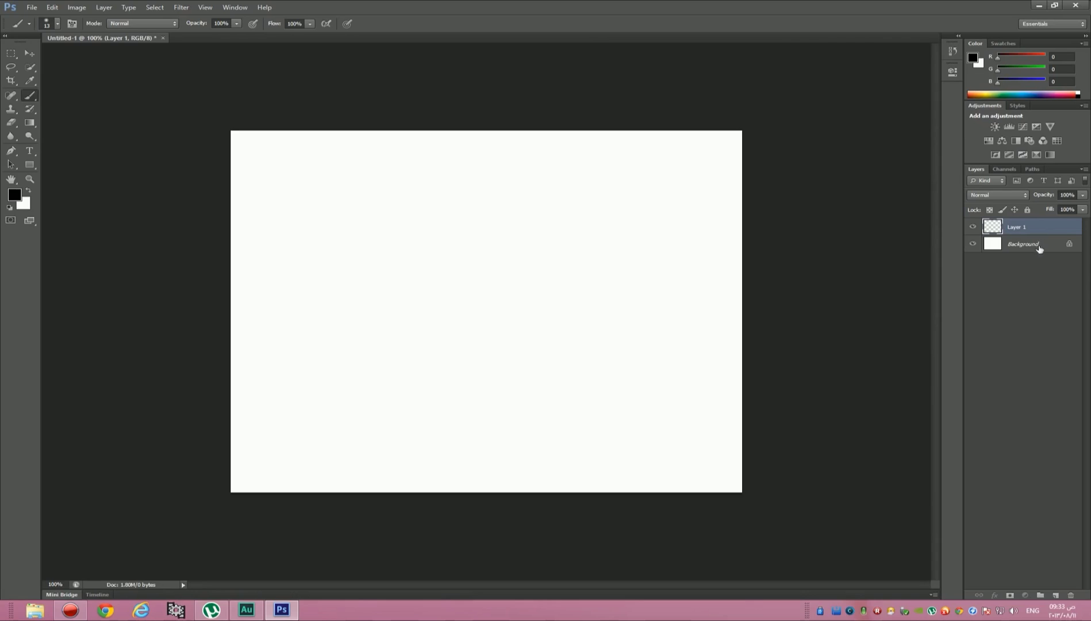
left_click(1055, 593)
left_click(1055, 593)
left_click(1055, 594)
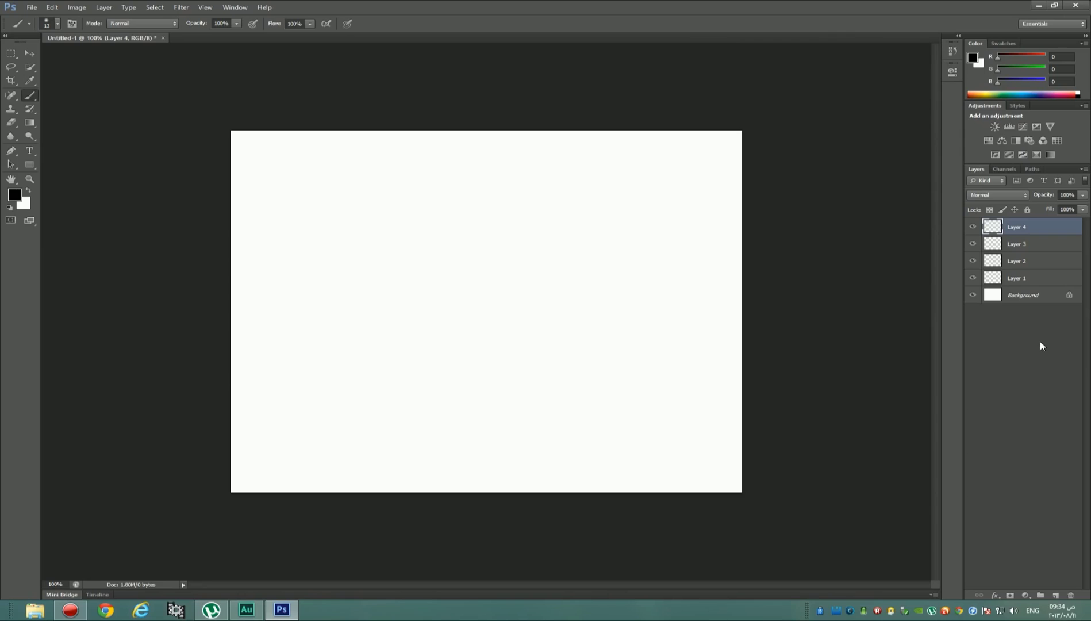
- Convert the locked Background into a regular layer with Normal blend mode and no color label
double_click(1044, 297)
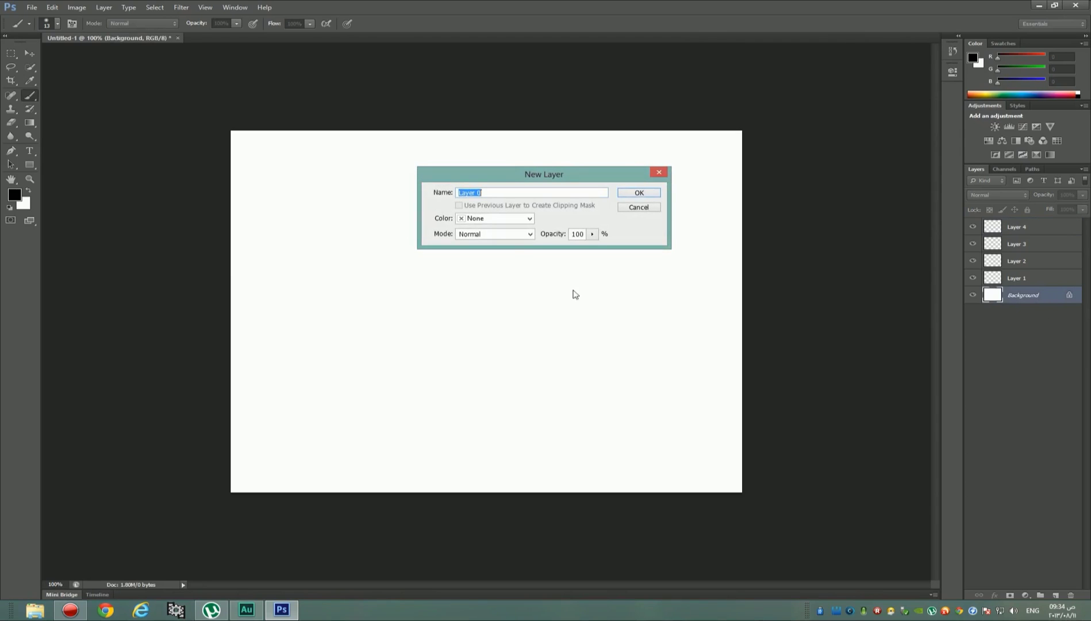
left_click(530, 234)
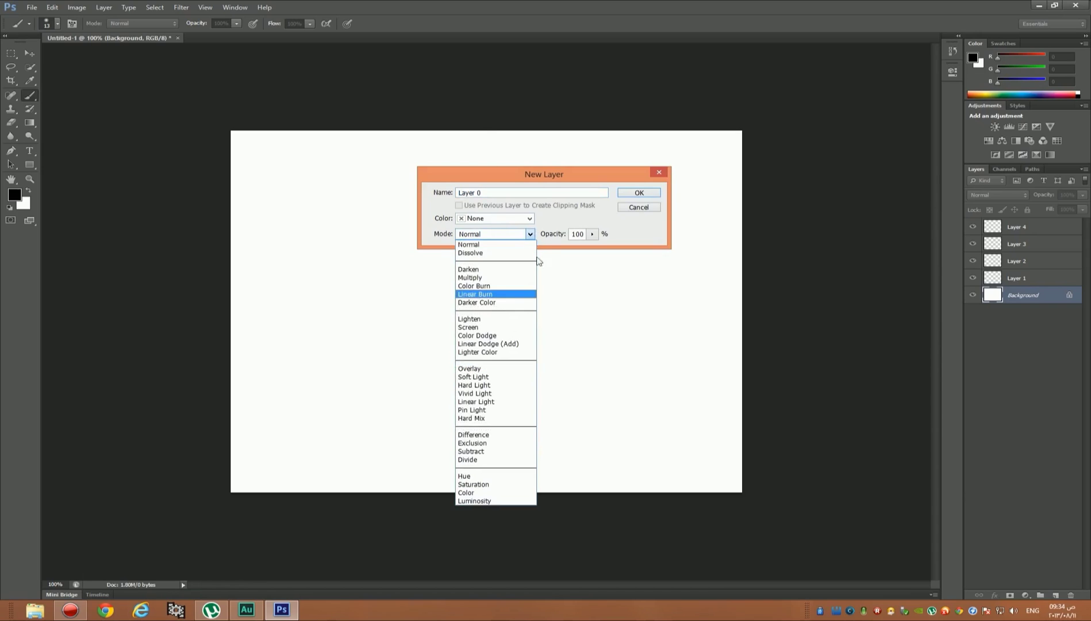
left_click(518, 246)
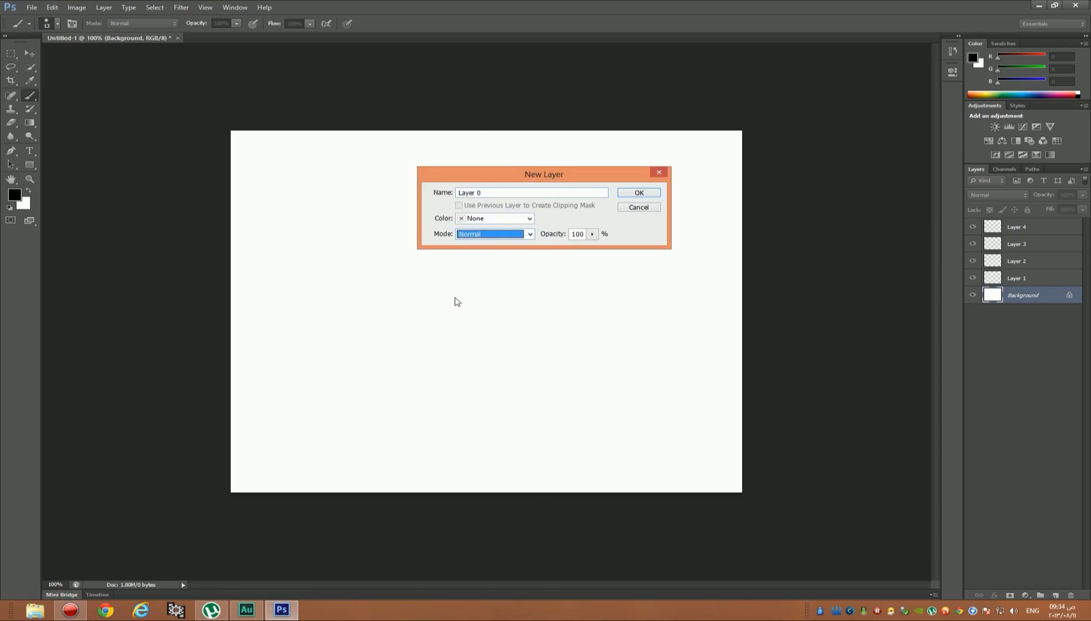
left_click(530, 219)
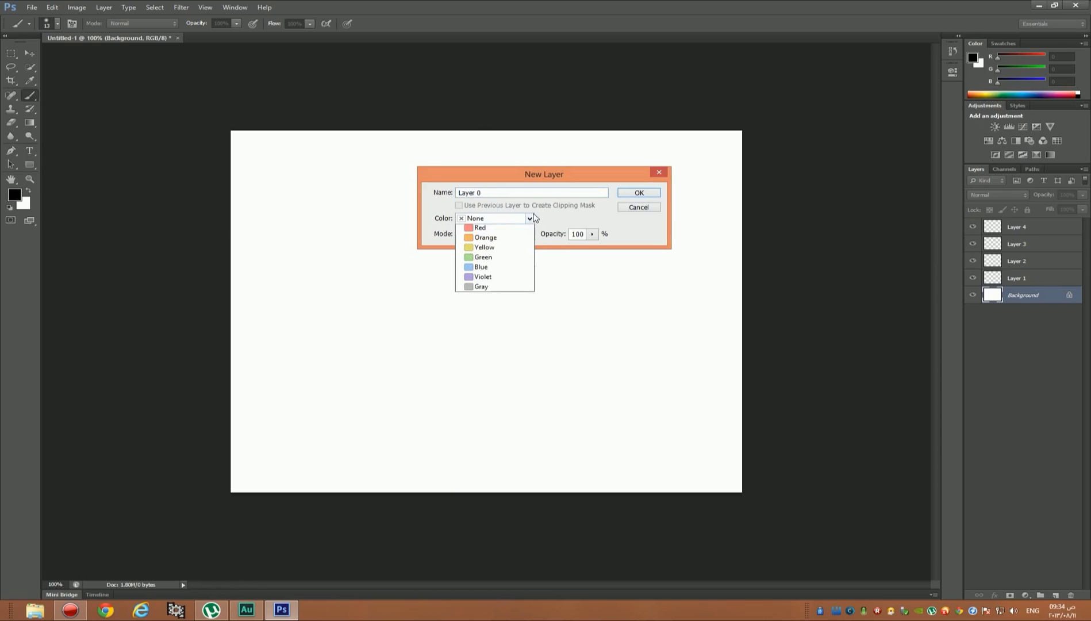
left_click(521, 221)
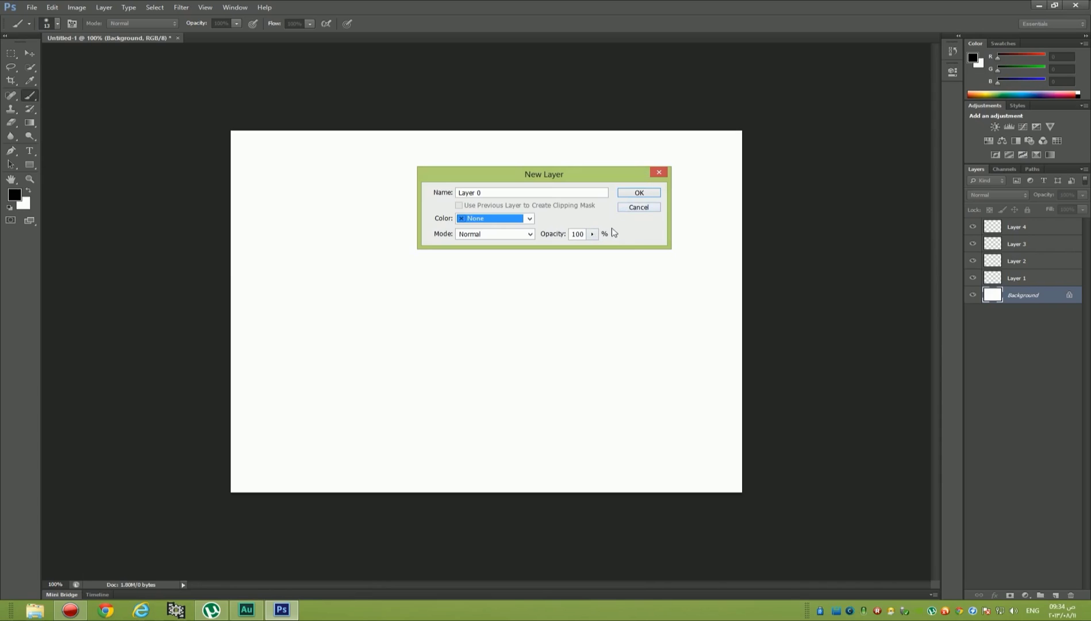
left_click(638, 193)
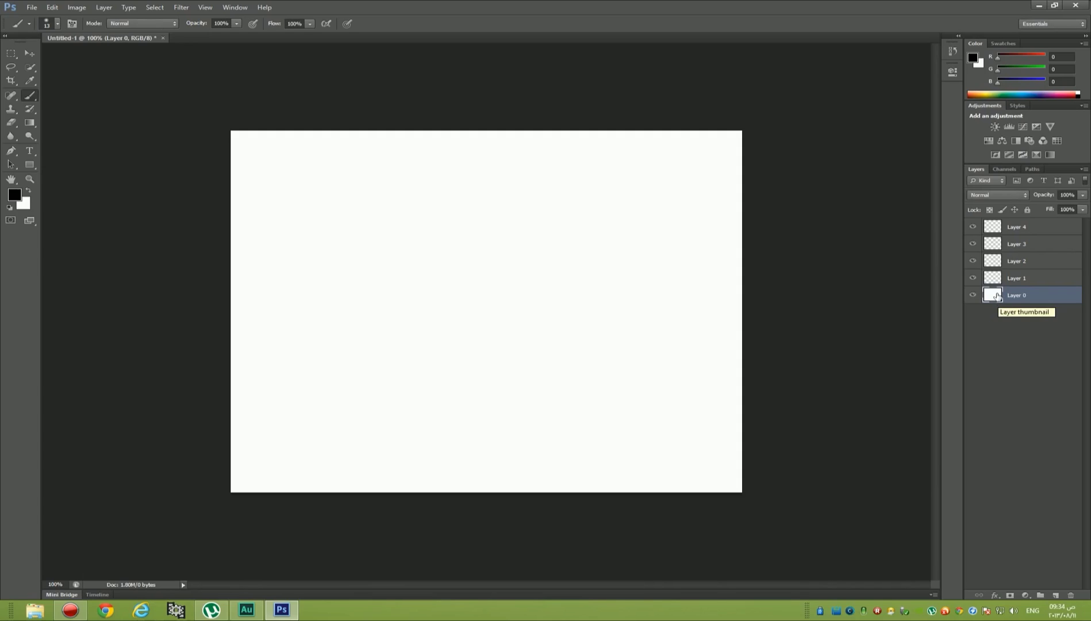
- Delete the white layer at the bottom of the layer stack, leaving only the four empty layers
key("Delete")
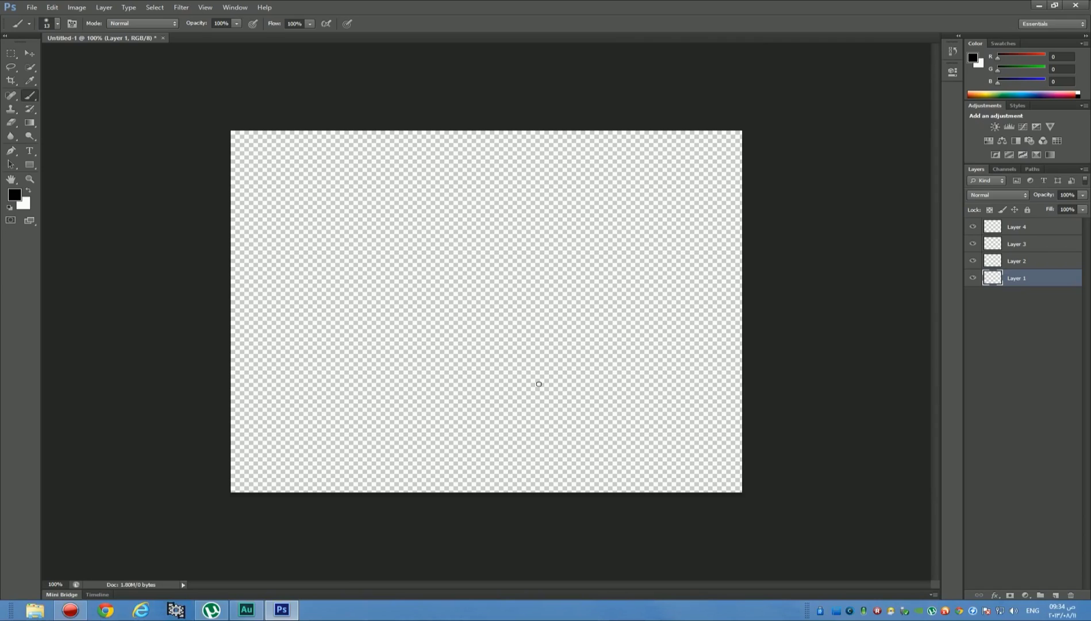
key("ctrl+z")
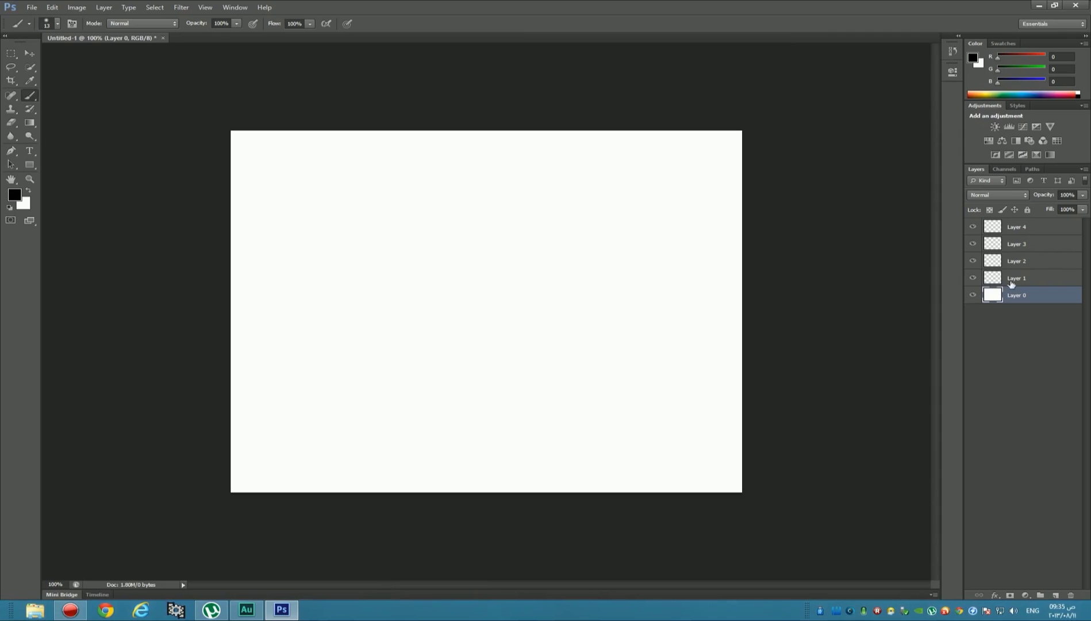
left_click_drag(997, 300, 1072, 596)
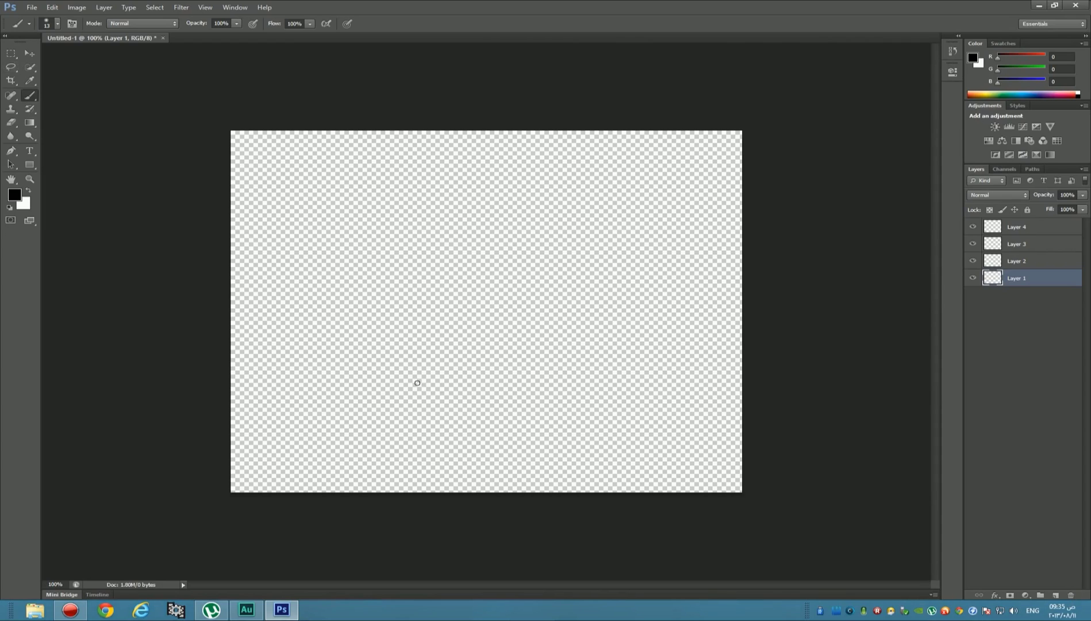
- Select a single pixel row across the canvas at about mid-height with the Single Row Marquee Tool
left_click(11, 55)
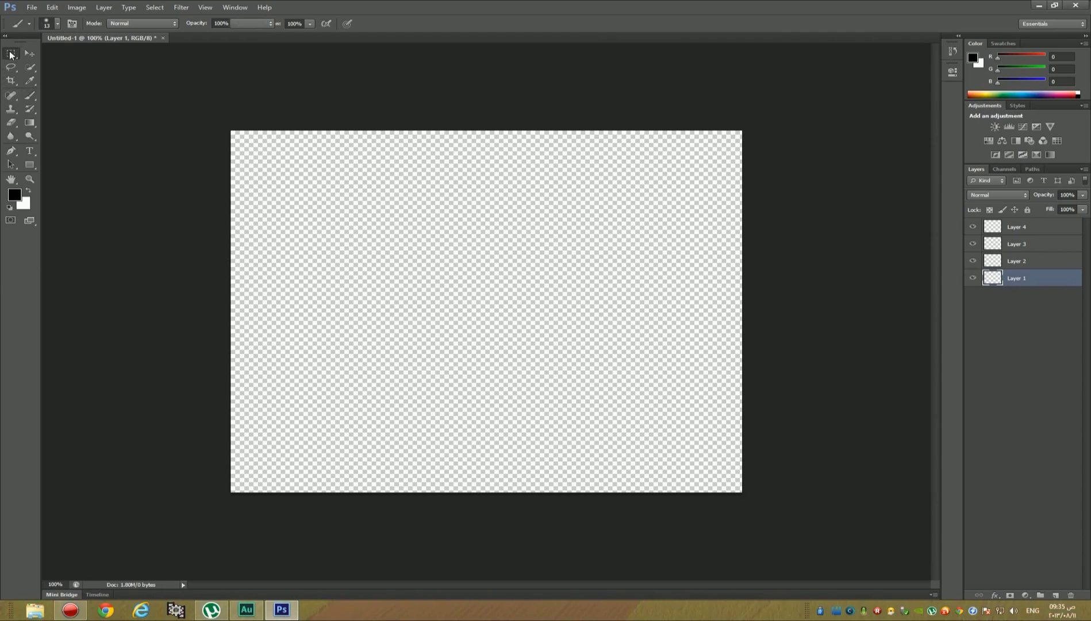
right_click(11, 55)
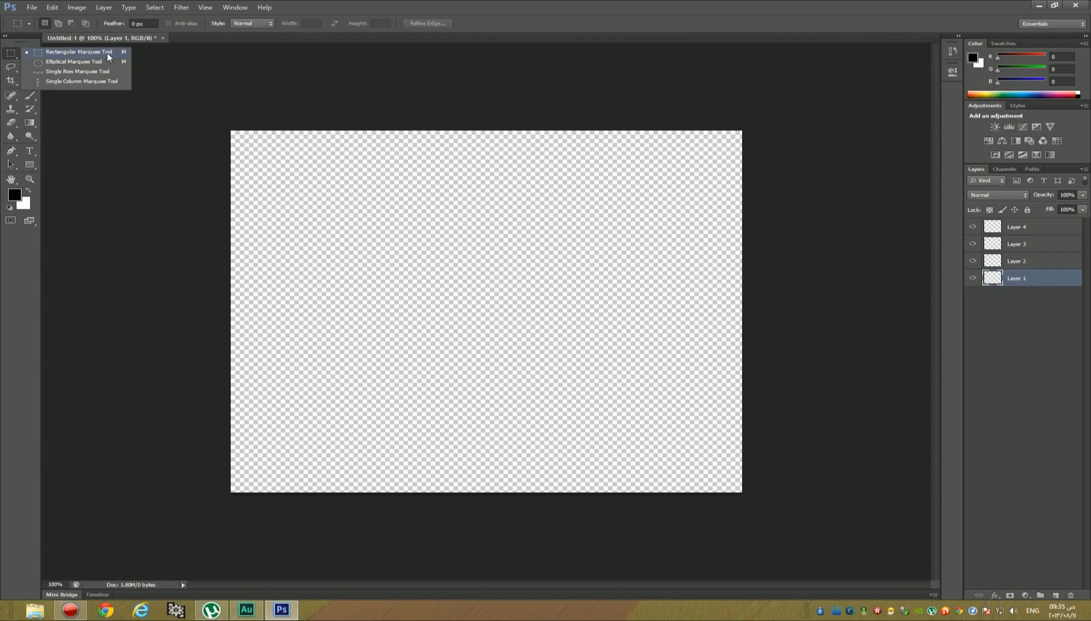
left_click(80, 72)
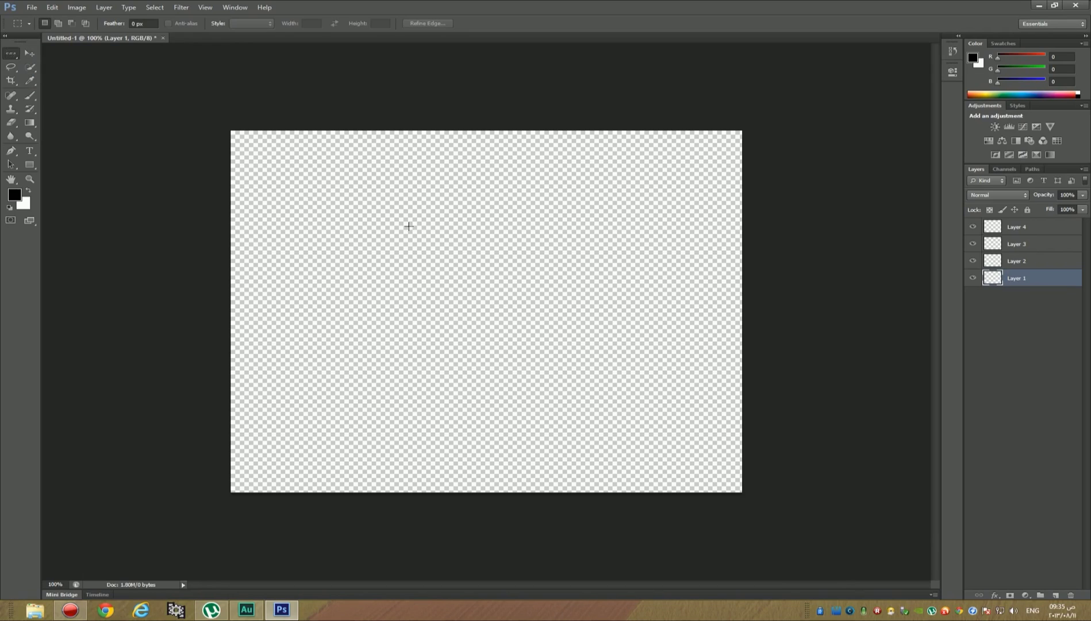
left_click_drag(408, 226, 528, 309)
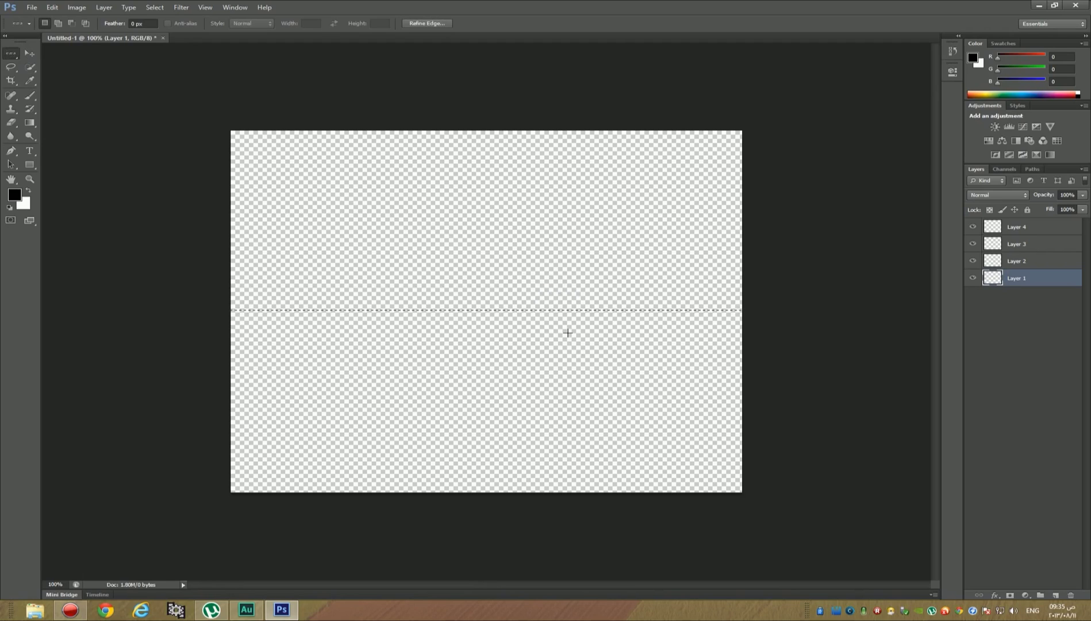
- Clear the row selection and select a tall rectangle in the canvas's left half with the Rectangular Marquee Tool
key("ctrl+d")
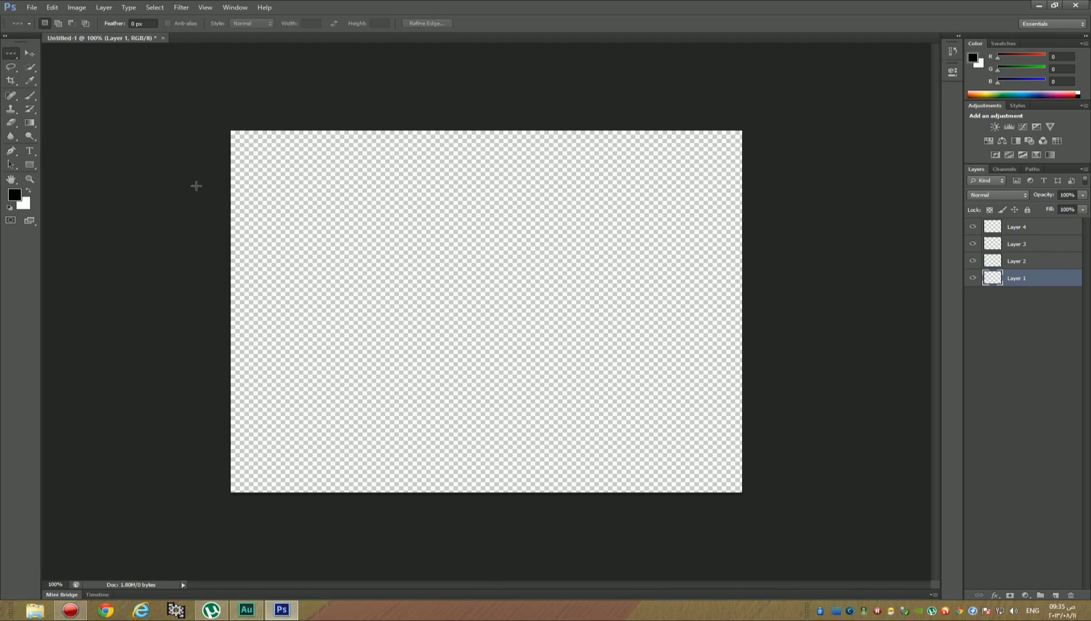
right_click(11, 55)
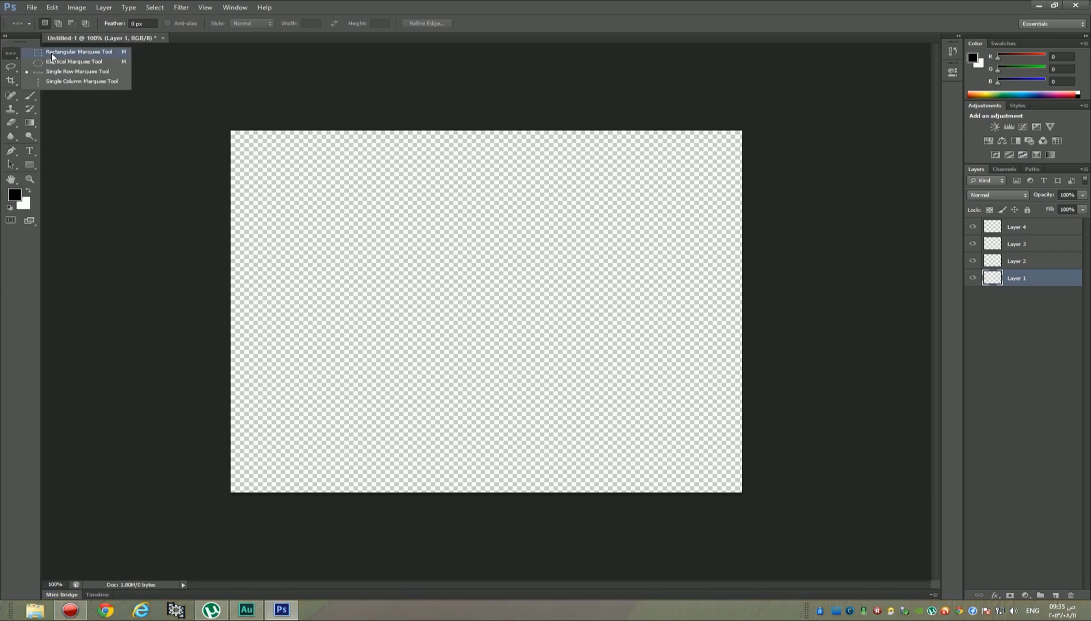
left_click(51, 54)
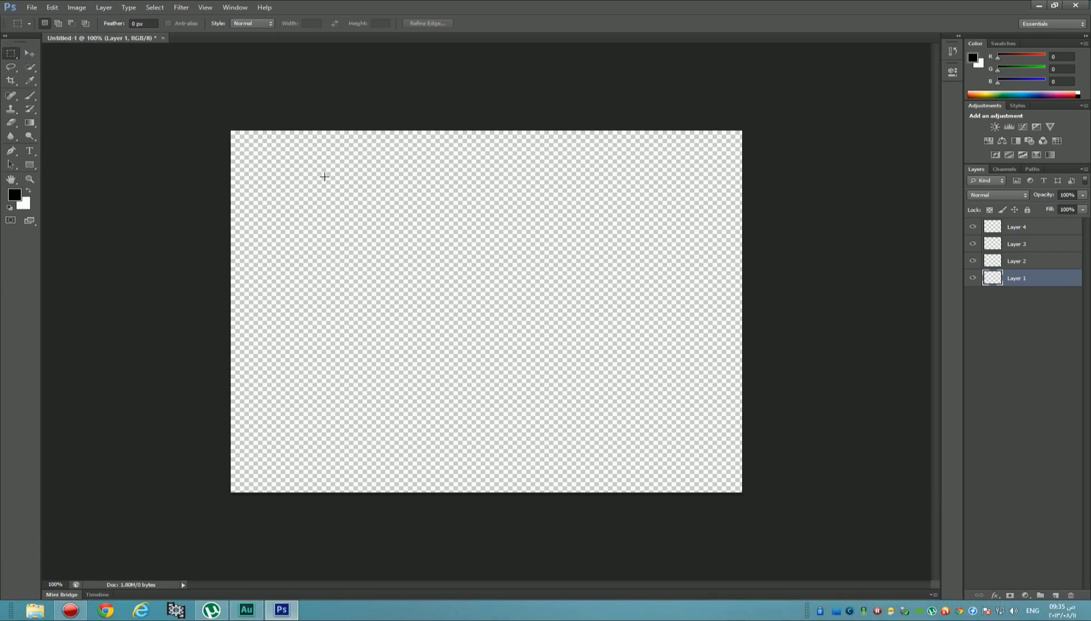
left_click_drag(317, 169, 430, 386)
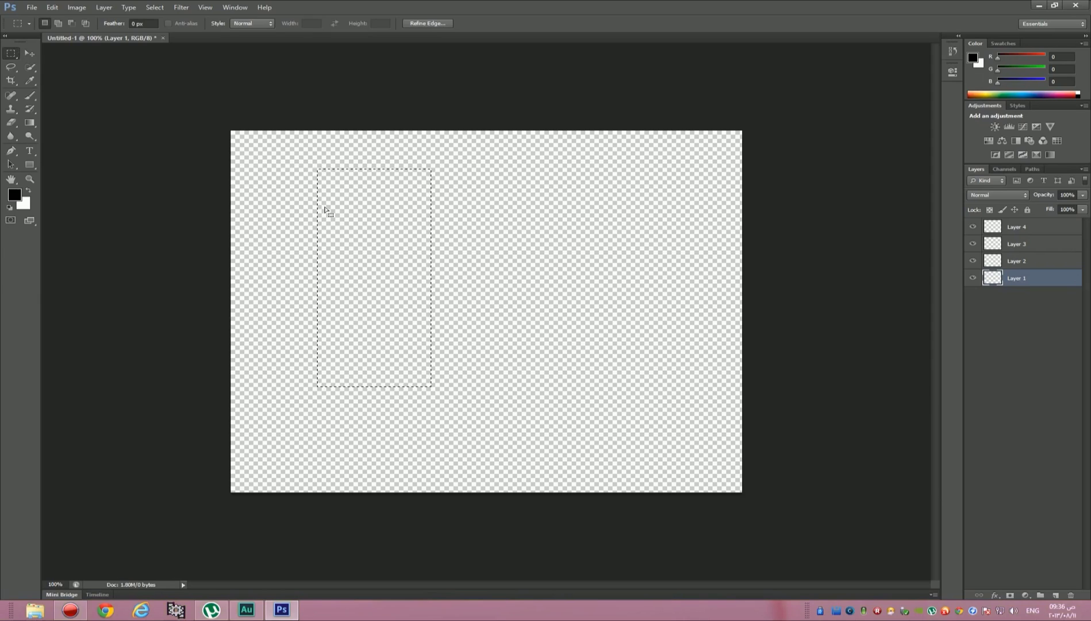
- Fill the rectangular selection on Layer 1 with red #fb0d0d using the Paint Bucket Tool
left_click_drag(31, 124, 61, 131)
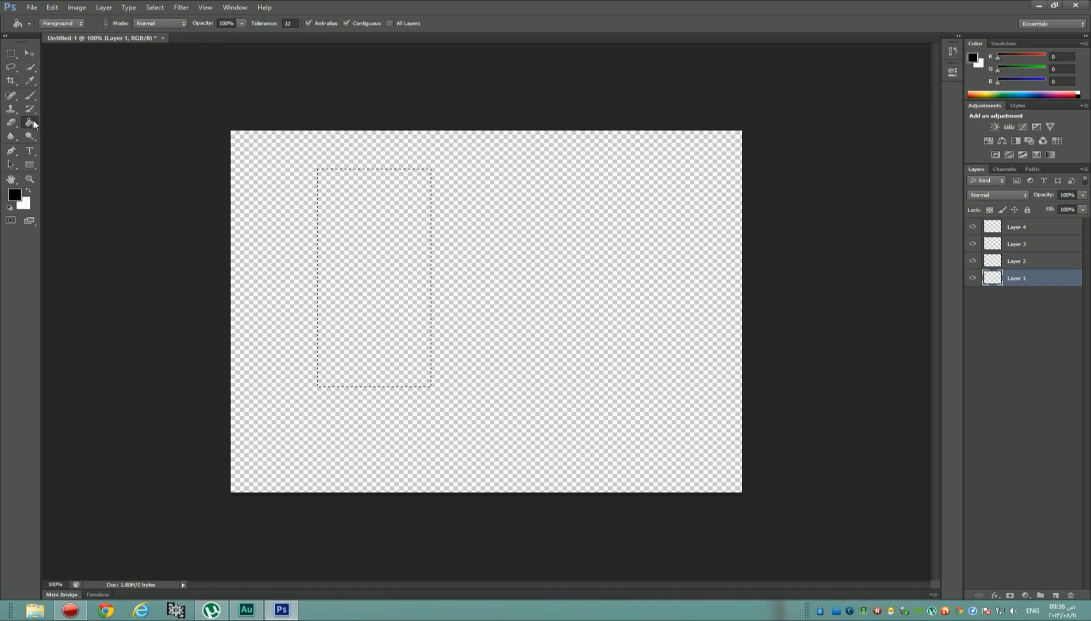
left_click(13, 195)
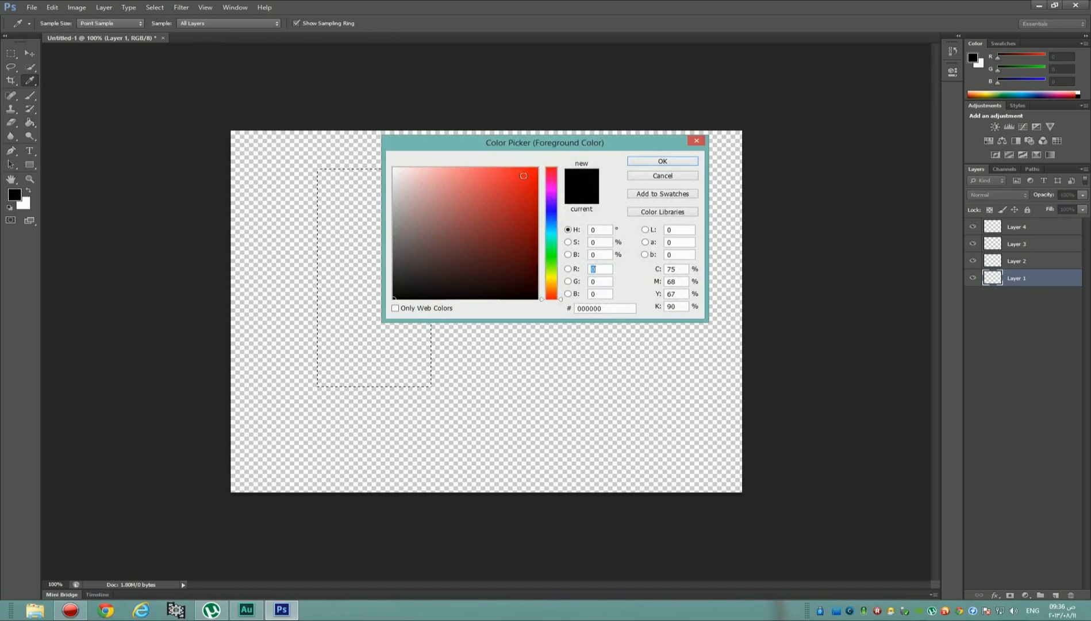
left_click(530, 169)
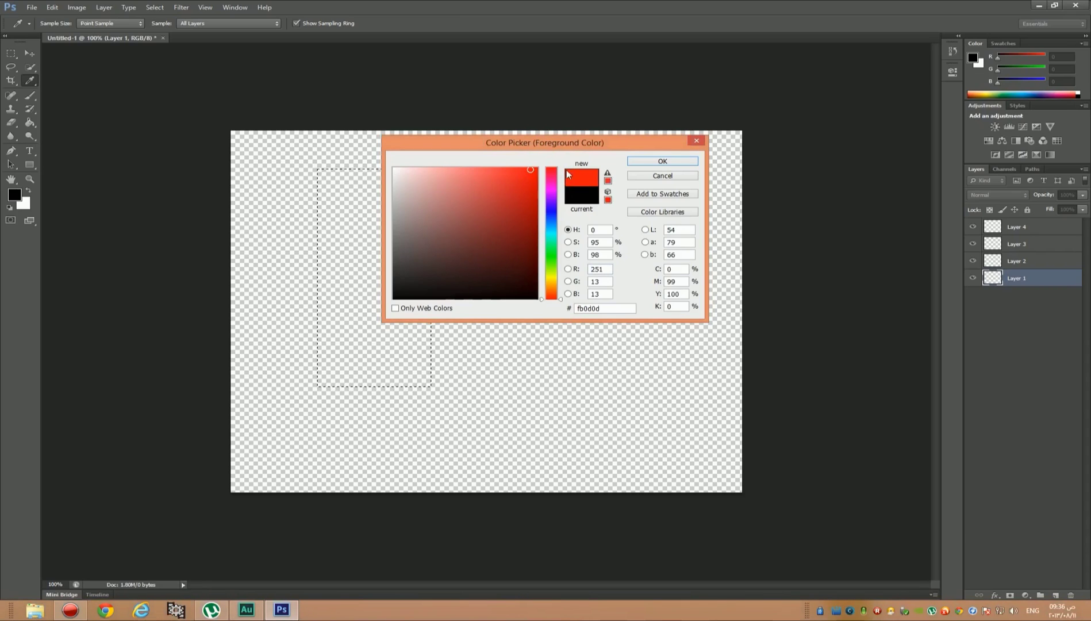
left_click(662, 162)
key("g")
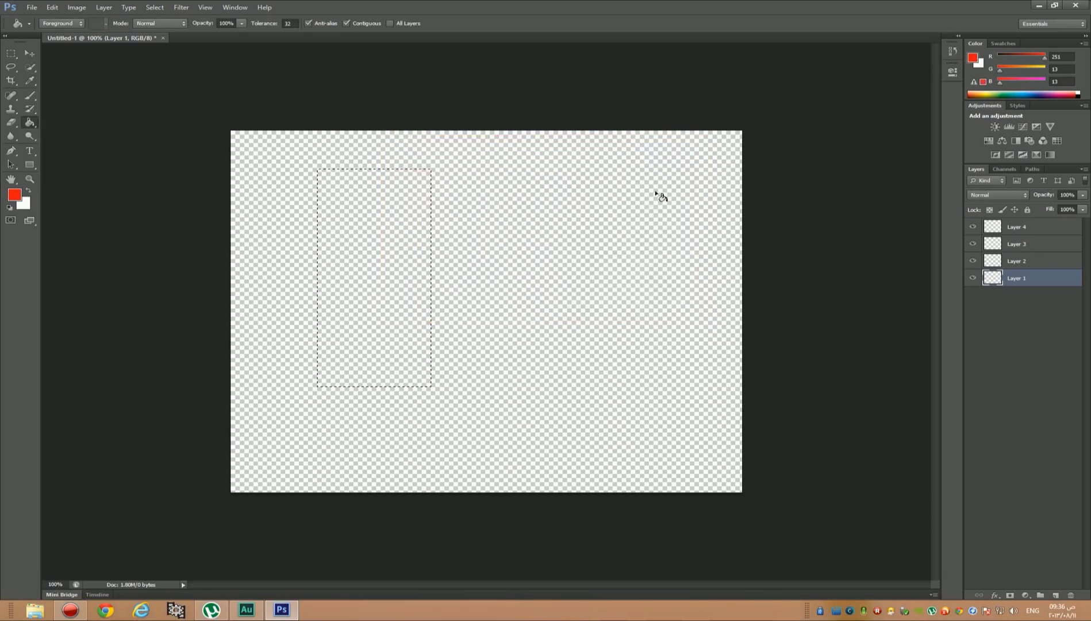
left_click(380, 294)
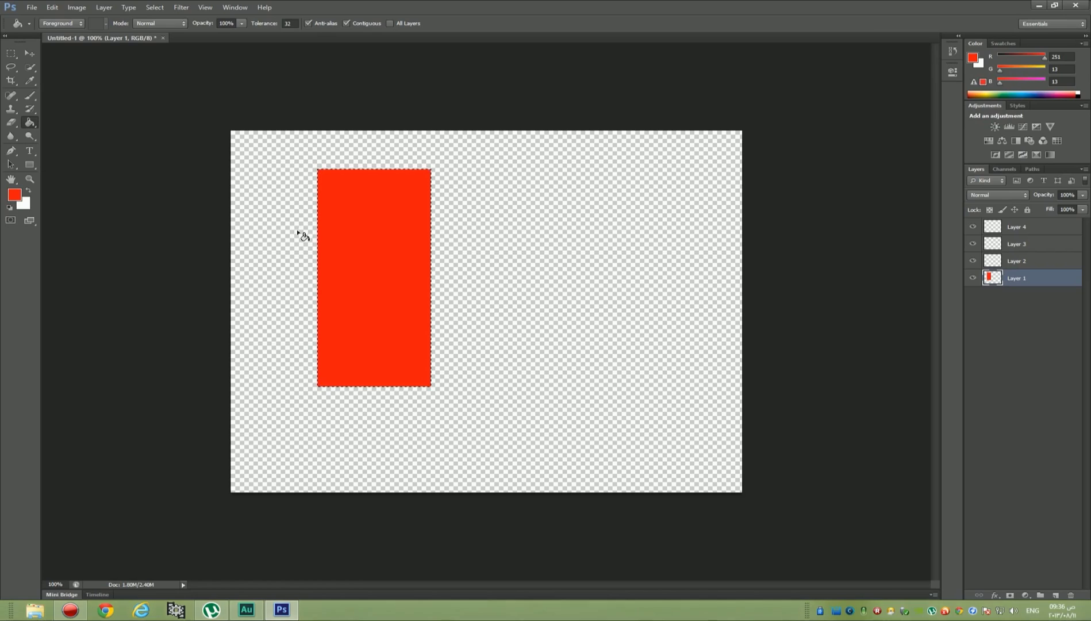
- Deselect the red rectangle and move it slightly down and left on the canvas with the Move Tool
left_click(105, 8)
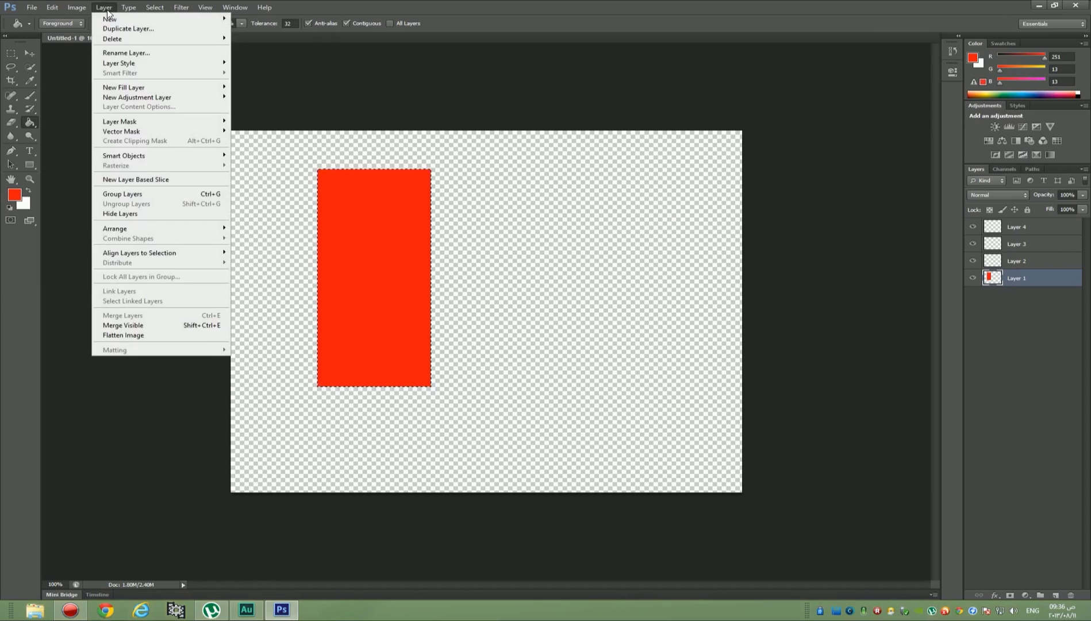
left_click(105, 8)
left_click(161, 9)
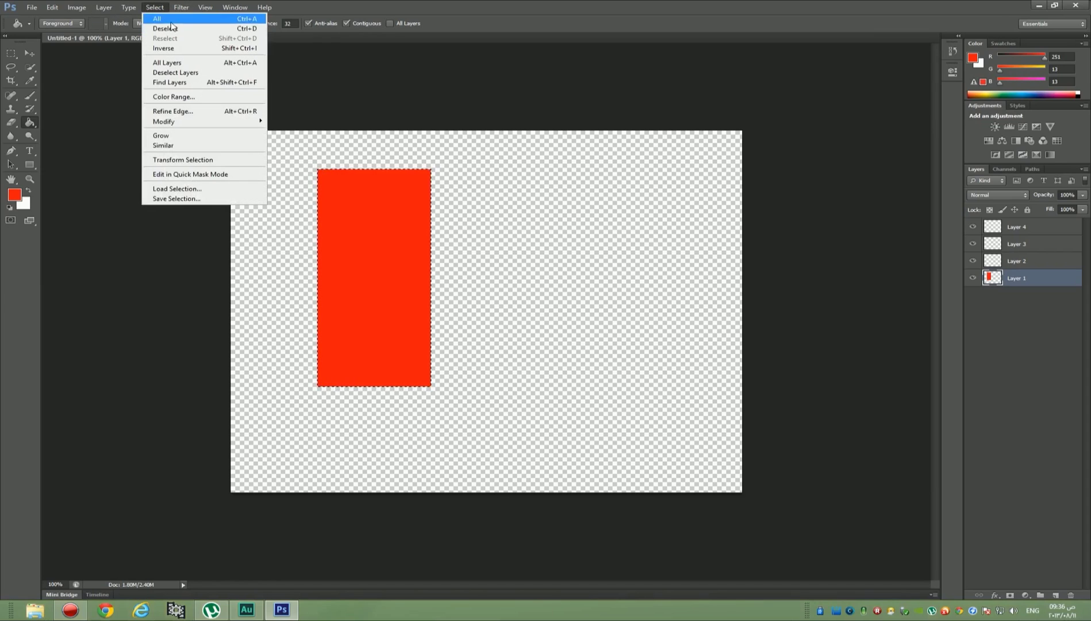
left_click(155, 8)
key("ctrl+d")
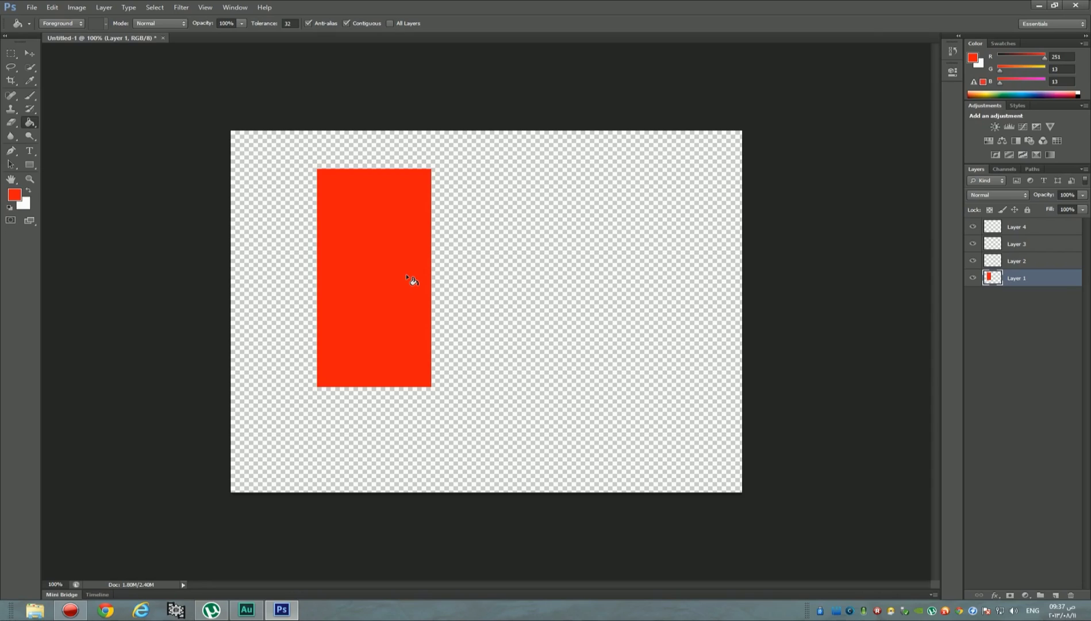
left_click(31, 53)
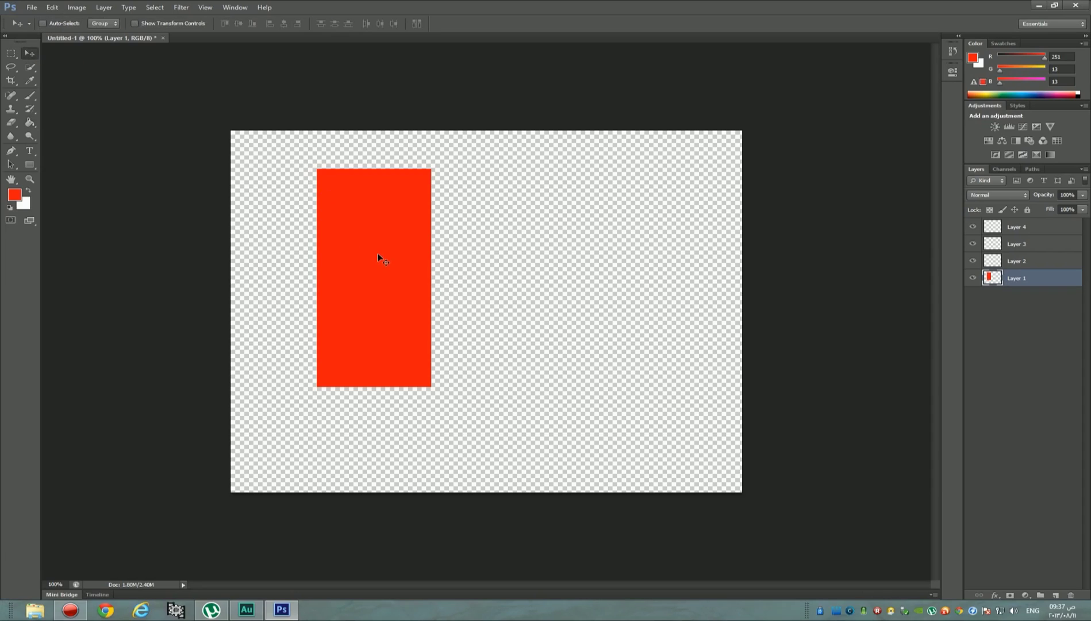
left_click_drag(388, 251, 352, 286)
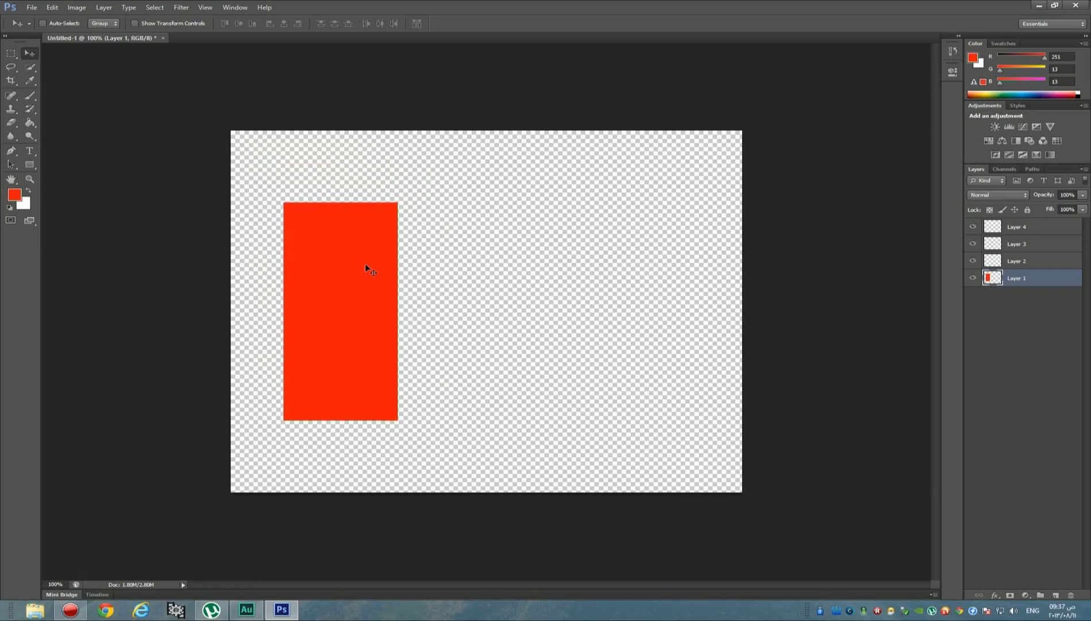
- Try placing Layer 2 below Layer 1, restore the order, and try moving the red rectangle with Layer 2 active
left_click_drag(1037, 267, 1036, 274)
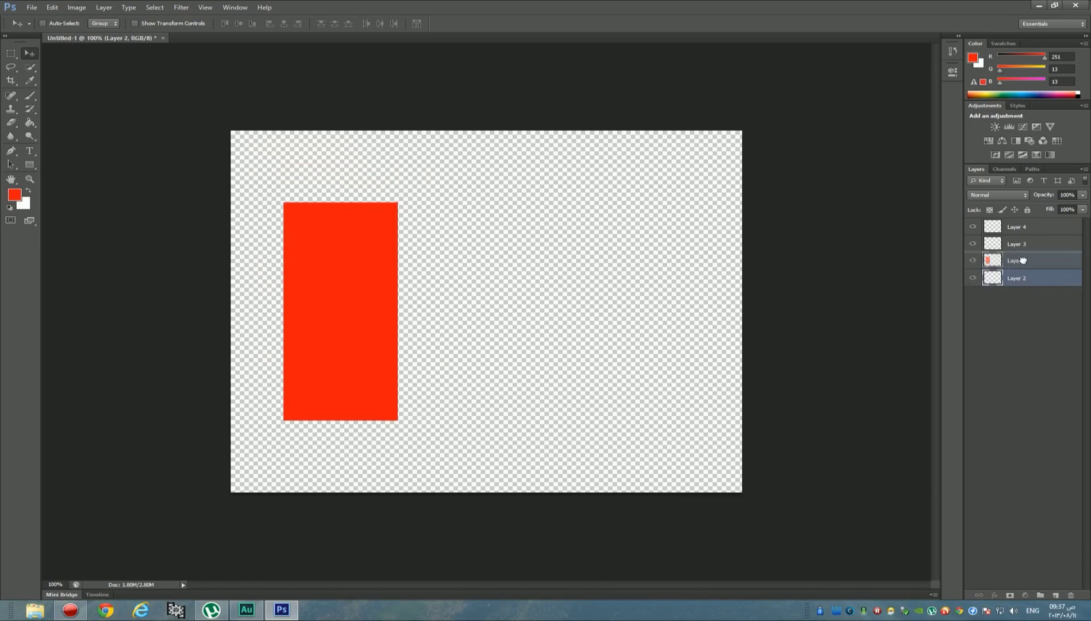
left_click_drag(1022, 260, 1023, 280)
left_click_drag(391, 308, 737, 316)
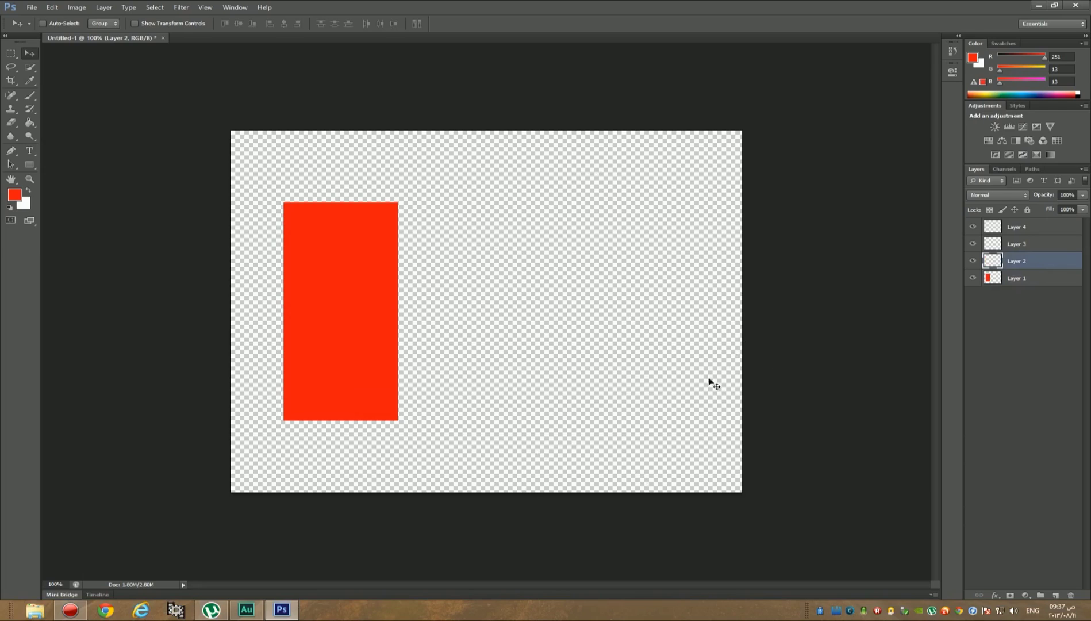
- Hide and show Layer 1, and try filling it with the white background color before undoing the fill
left_click(986, 280)
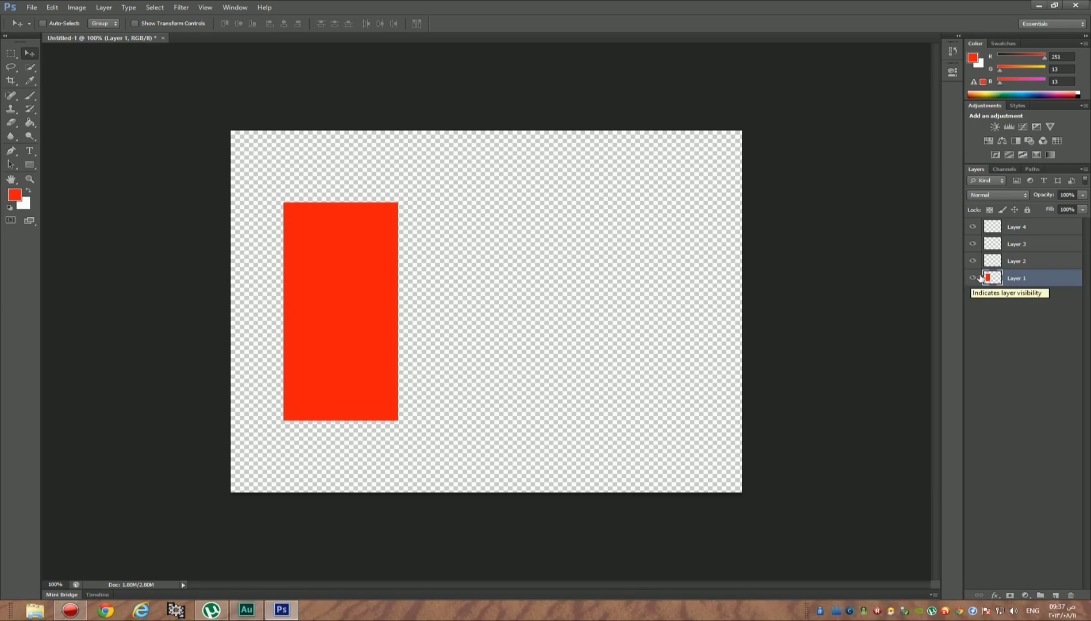
left_click(973, 278)
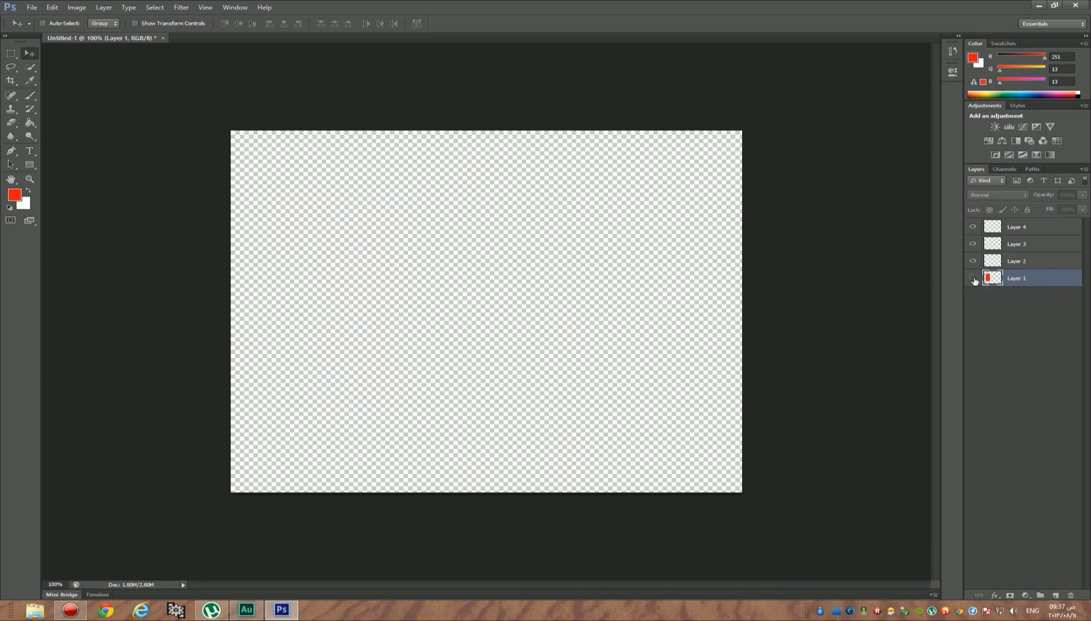
left_click(973, 279)
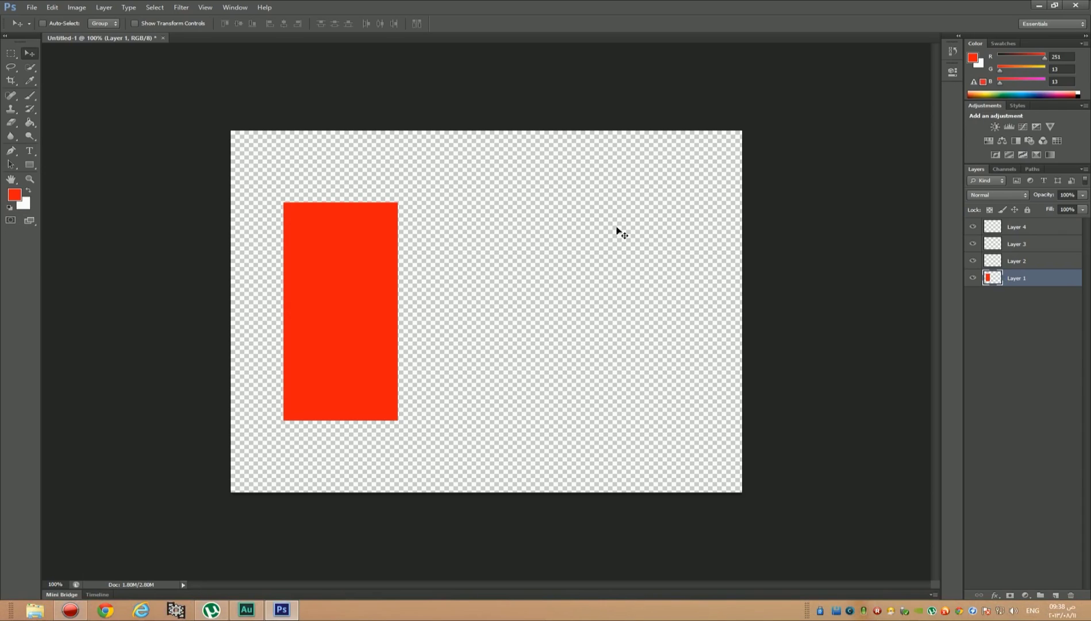
key("ctrl+BackSpace")
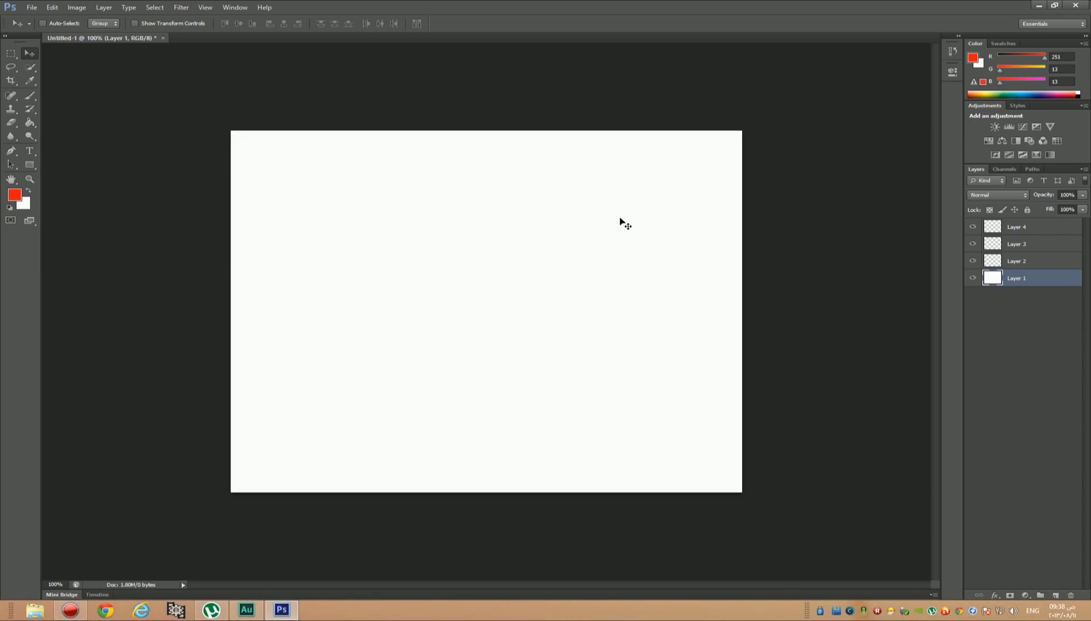
key("ctrl+z")
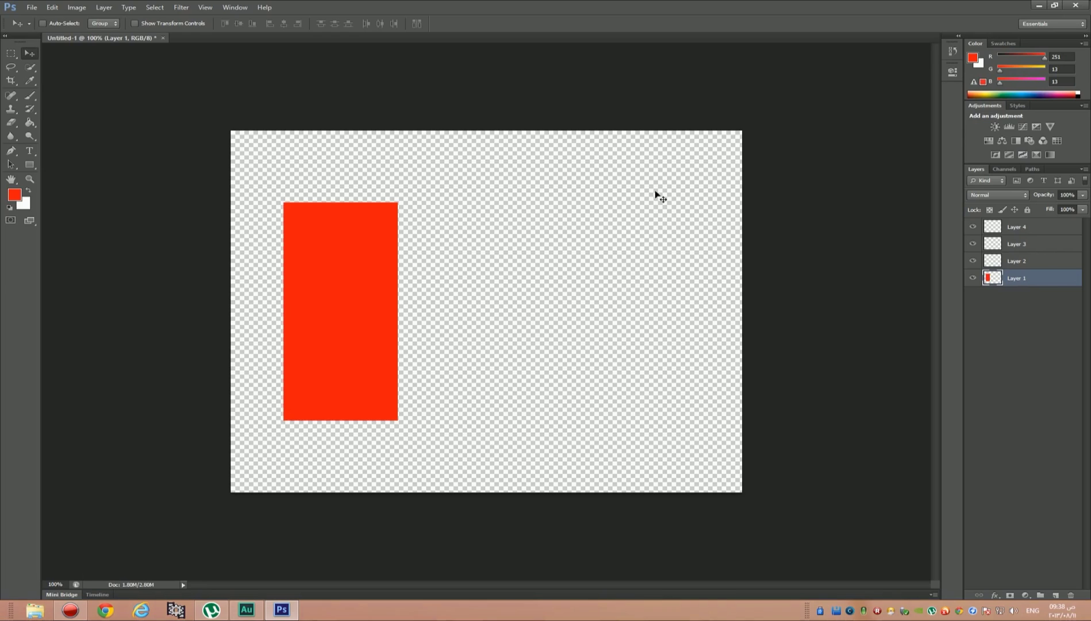
- Move the empty Layer 2 below Layer 1 in the layer stack
left_click(1011, 262)
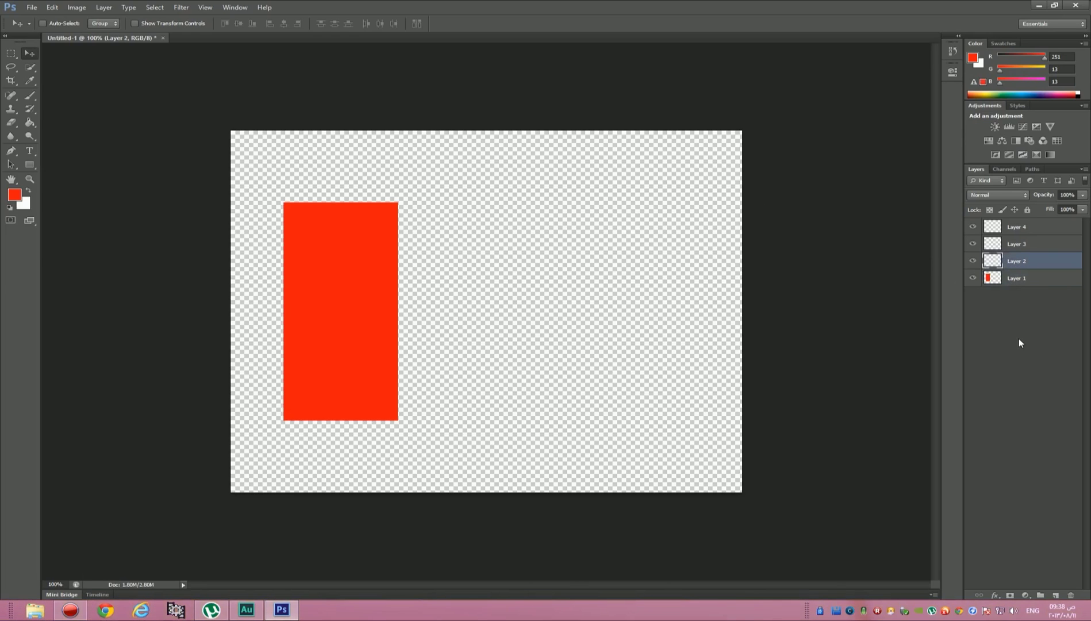
left_click_drag(1027, 281, 1012, 338)
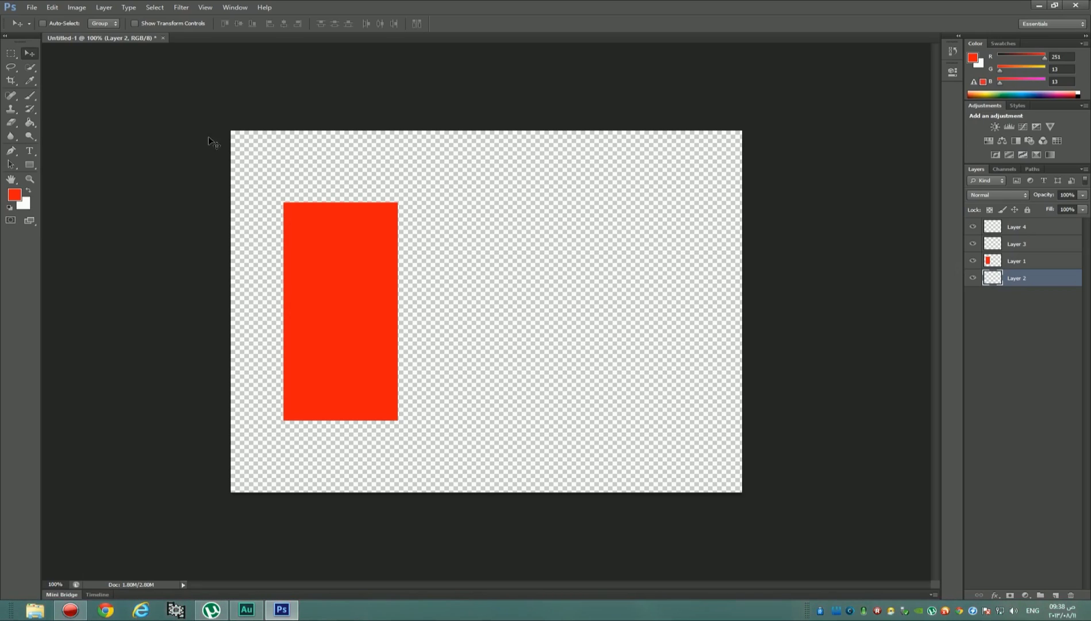
- Set the background color to light blue #65bbec
left_click(23, 205)
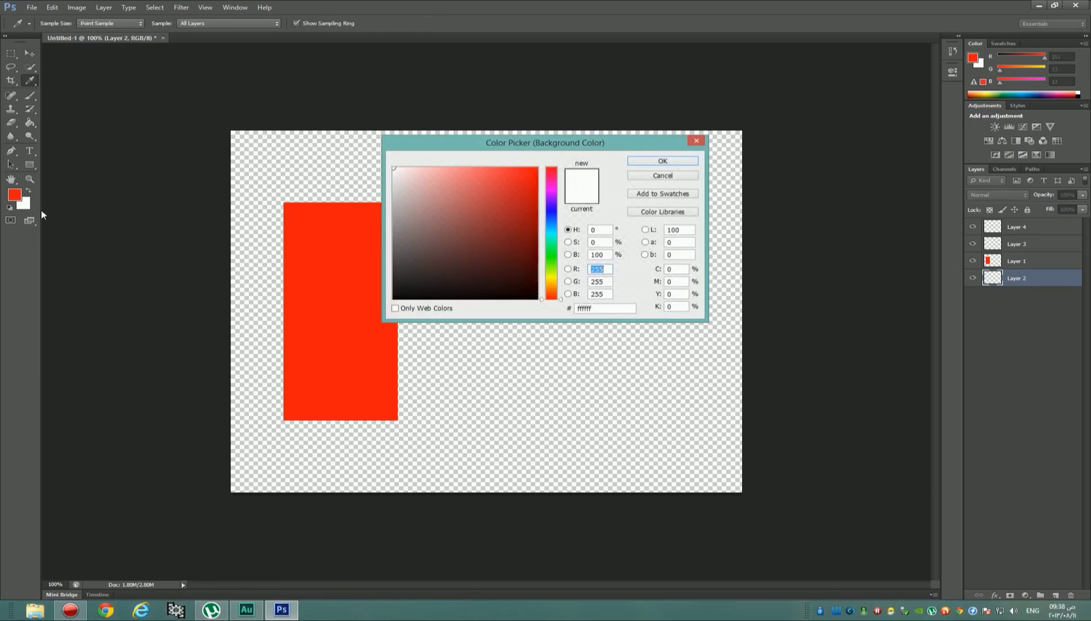
left_click_drag(552, 240, 552, 225)
left_click(527, 217)
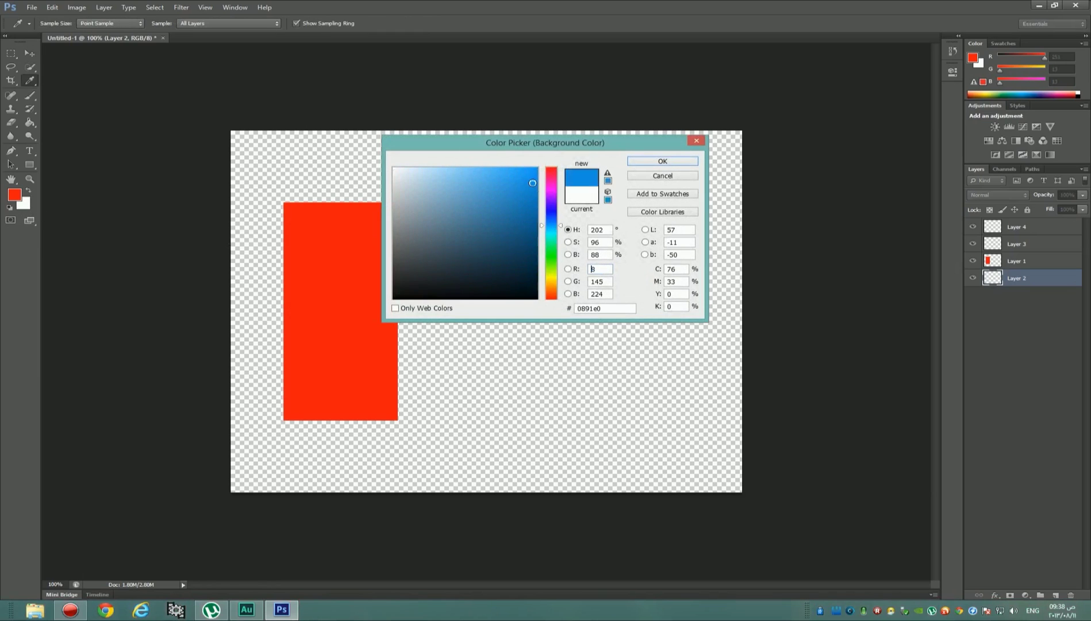
left_click(516, 214)
left_click(466, 205)
left_click(475, 177)
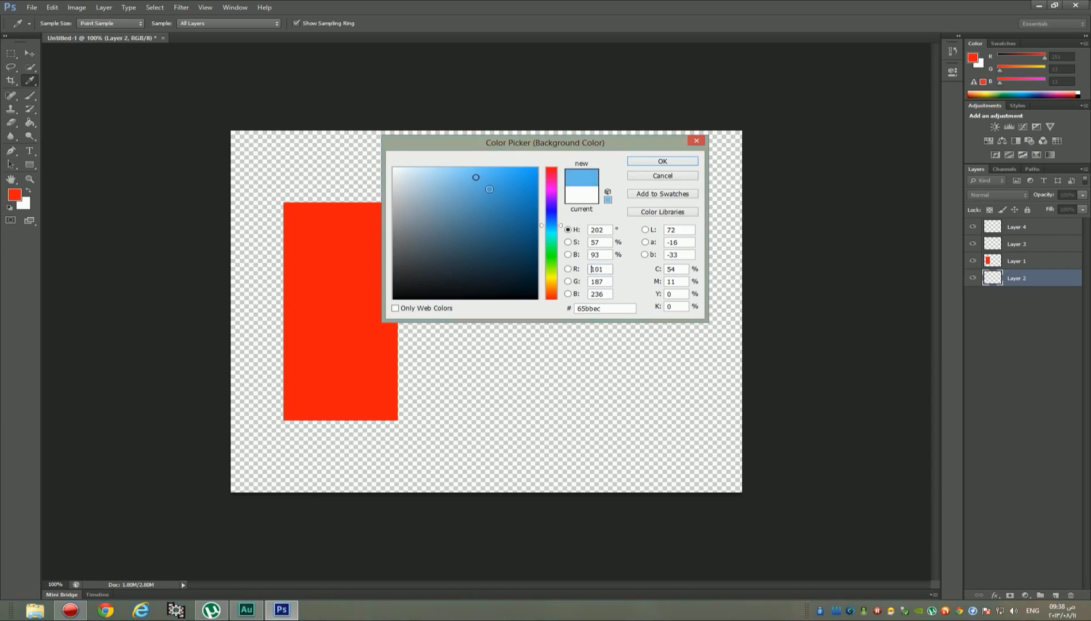
left_click(658, 164)
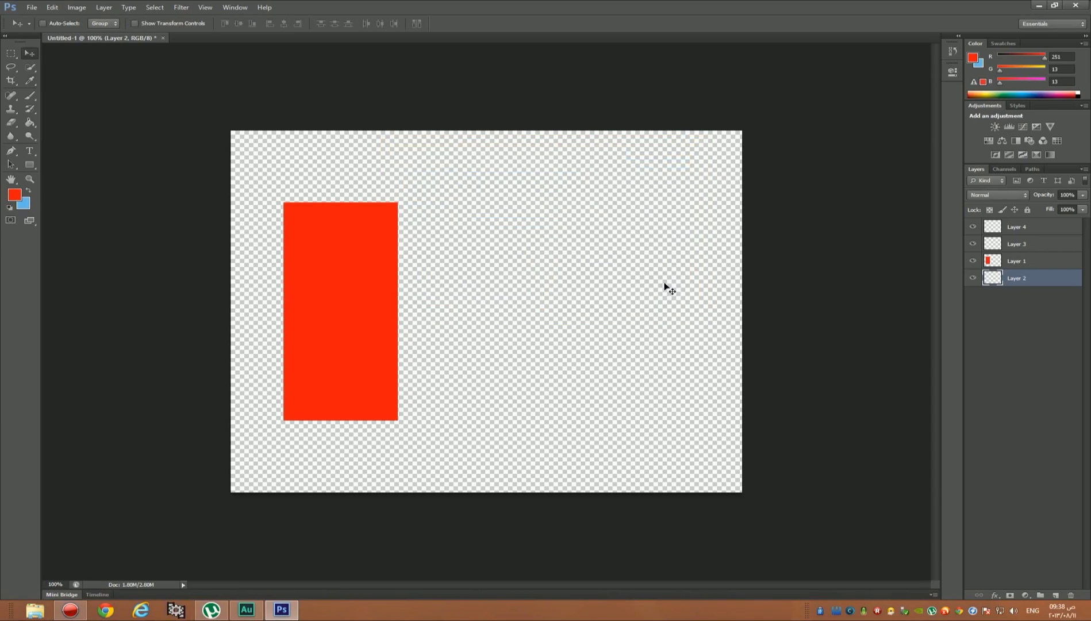
- Try filling Layer 2 with the background color and with the foreground color, undoing each fill
key("ctrl+BackSpace")
key("ctrl+z")
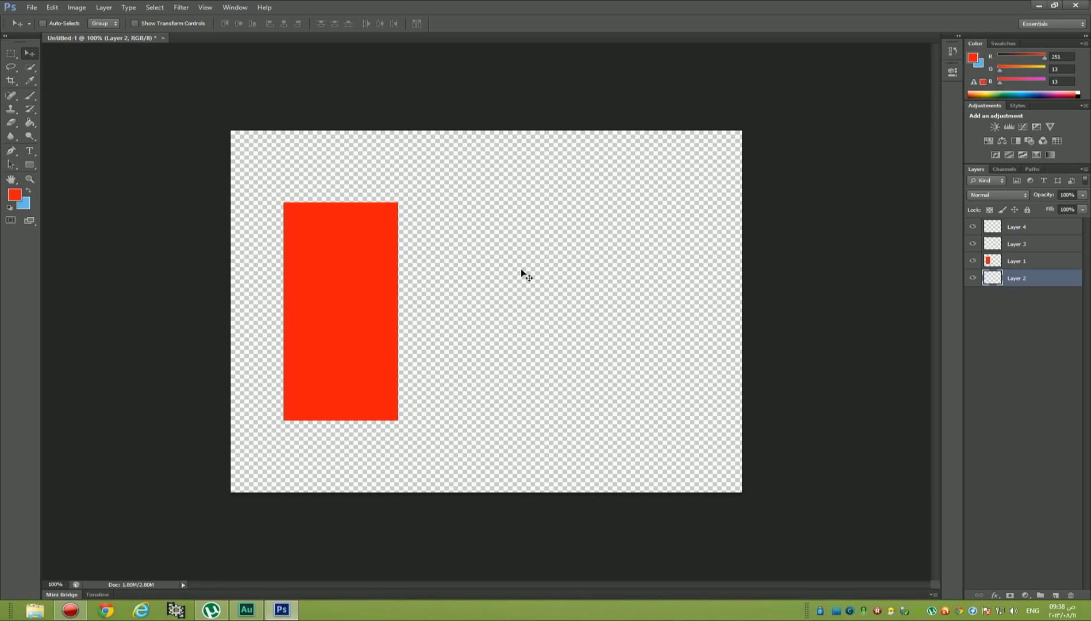
key("alt+BackSpace")
key("ctrl+z")
- Set the foreground color to dark red #871c1c and fill Layer 2 with it
left_click(14, 195)
left_click(508, 229)
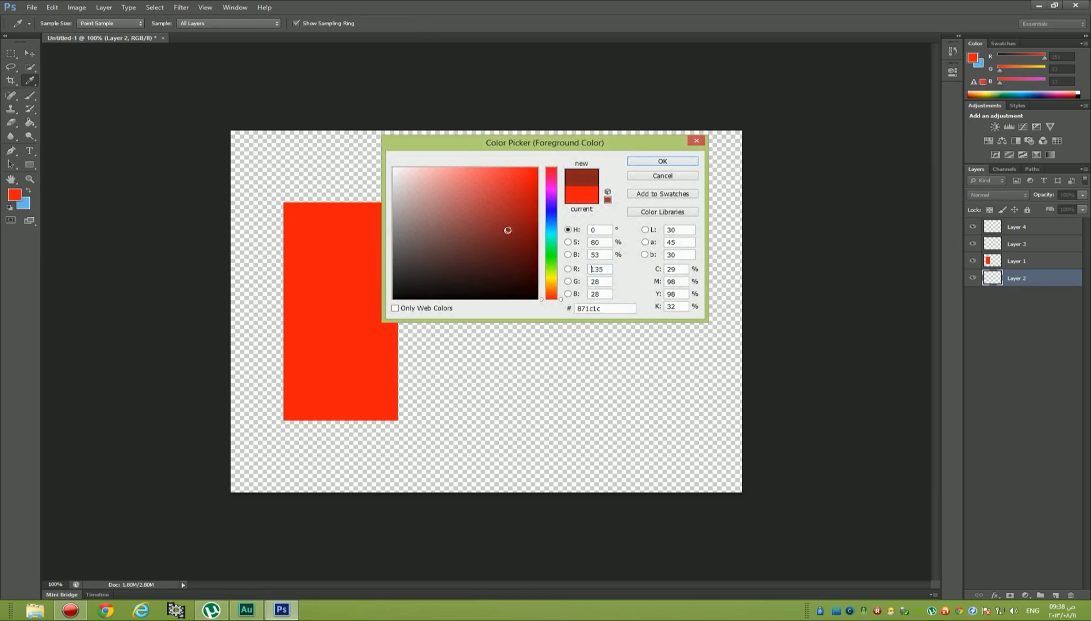
left_click(662, 161)
key("v")
key("alt+BackSpace")
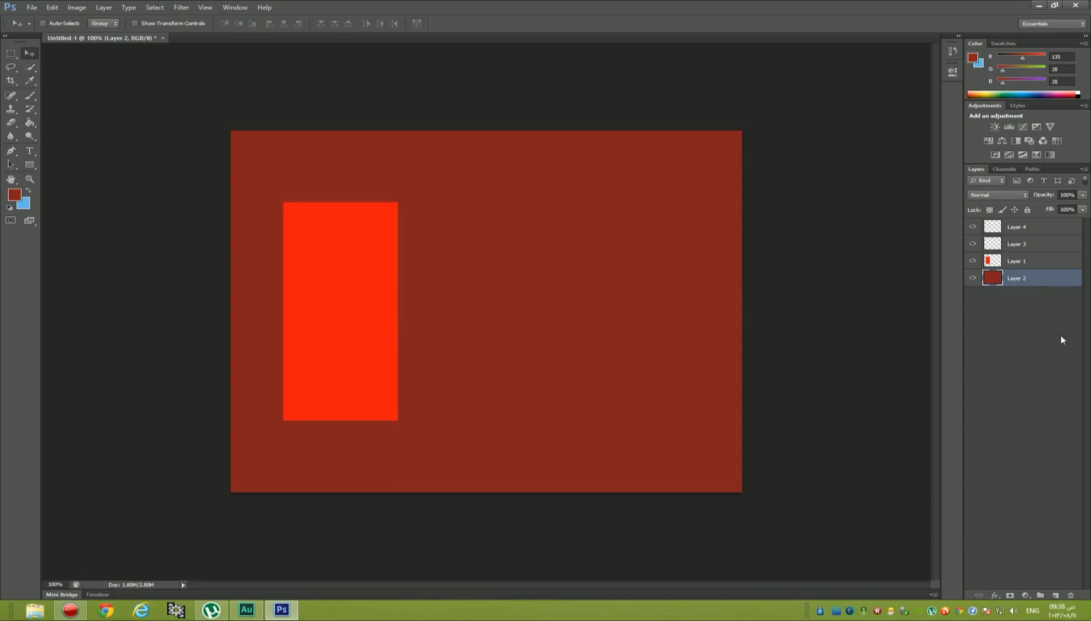
- Try placing Layer 2 above Layer 1, return it to the bottom, and briefly hide Layer 1
left_click_drag(1024, 283, 1024, 254)
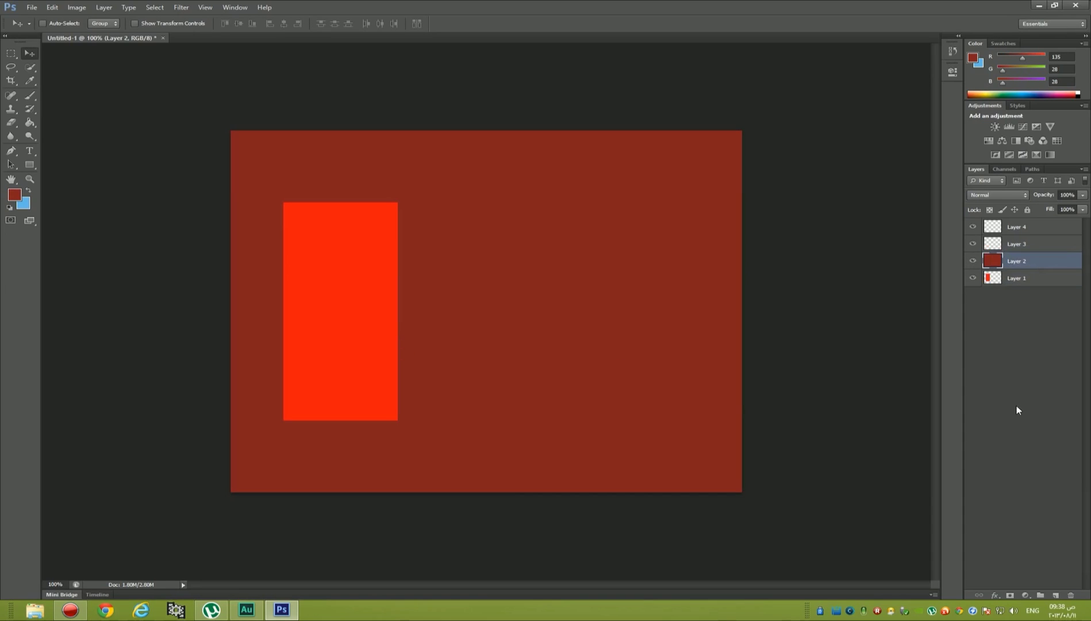
left_click_drag(1020, 261, 1016, 307)
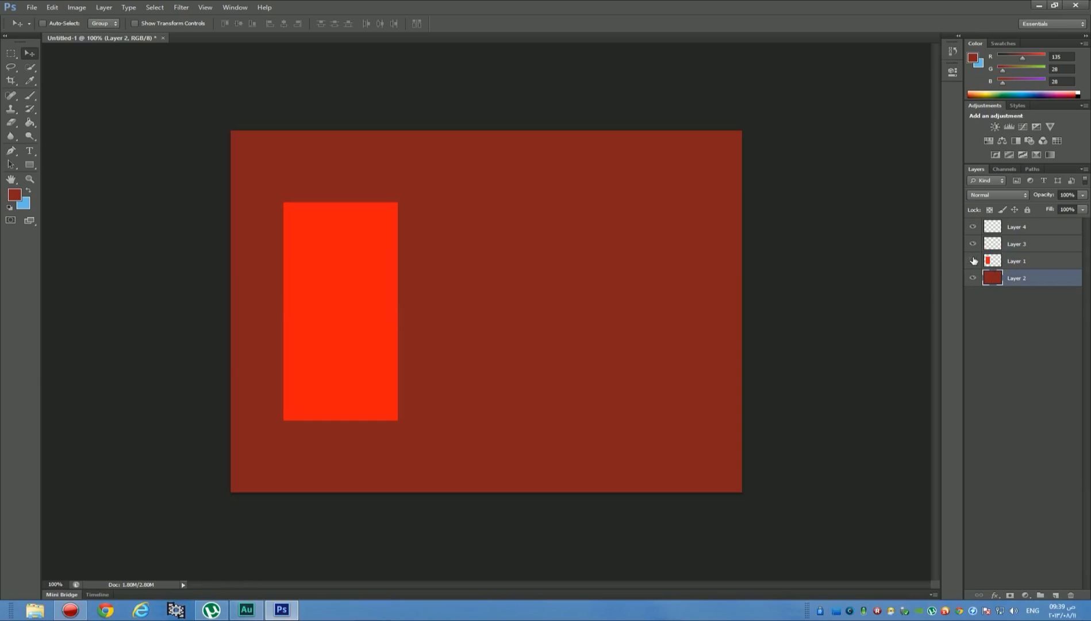
left_click(973, 262)
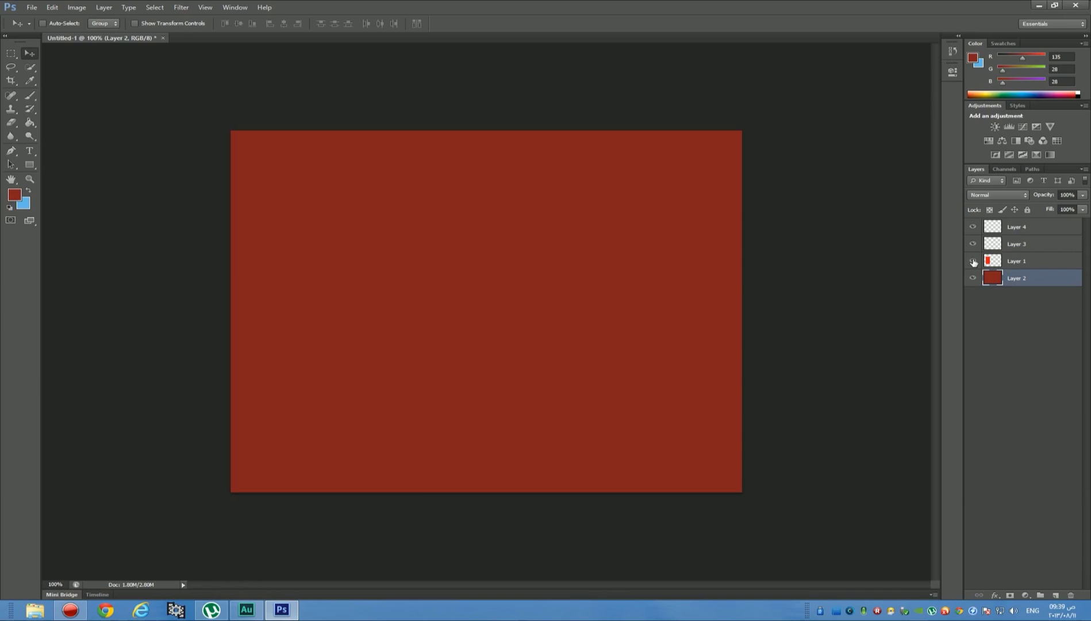
key("ctrl+z")
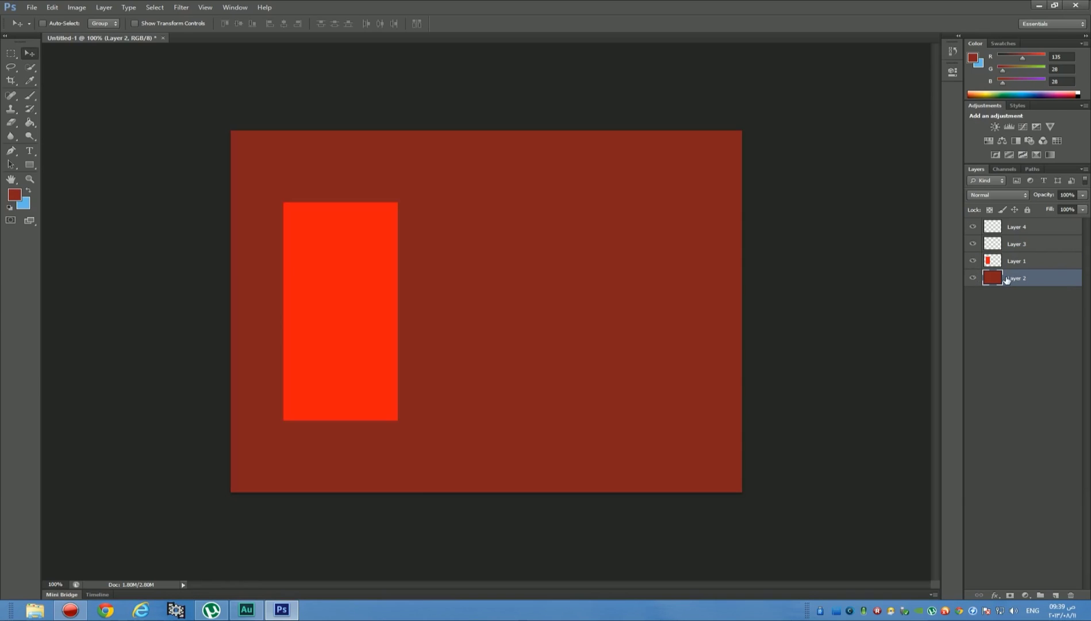
- Remove the dark red fill from Layer 2, keeping the layer below Layer 1
key("ctrl+bracketright")
key("ctrl+bracketleft")
key("Delete")
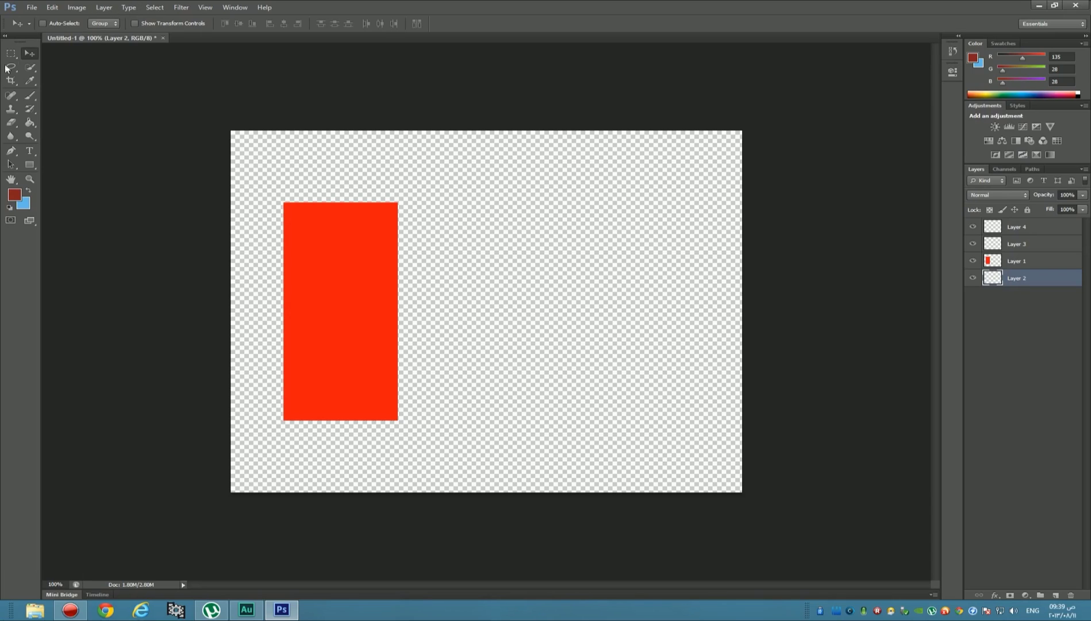
- Draw a roughly circular selection on Layer 3, to the right of the red rectangle, with the Elliptical Marquee tool
left_click_drag(12, 60, 52, 62)
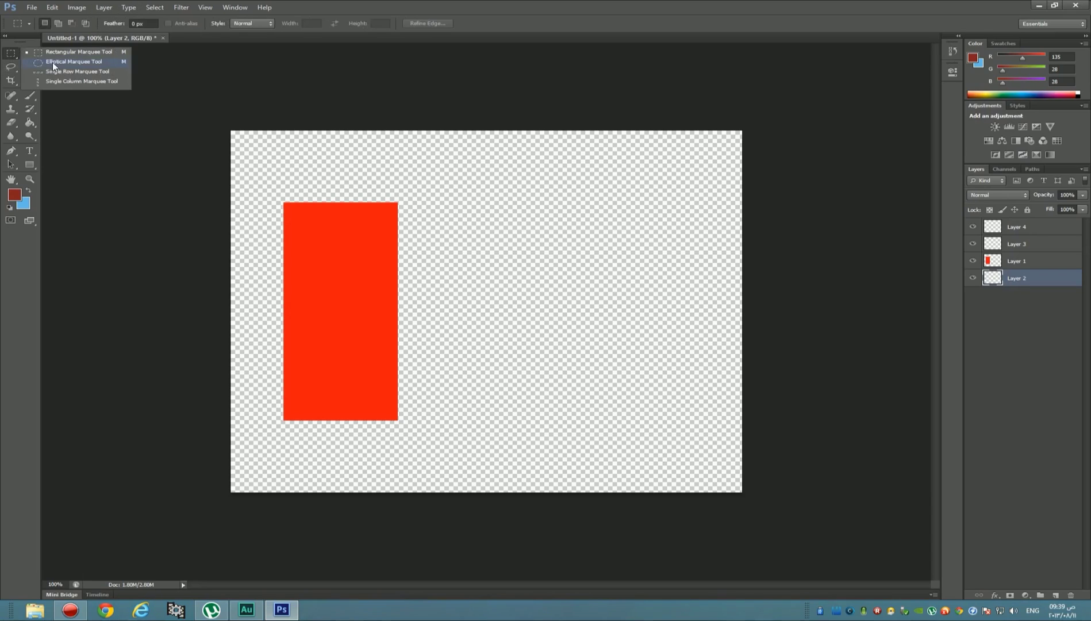
left_click(106, 59)
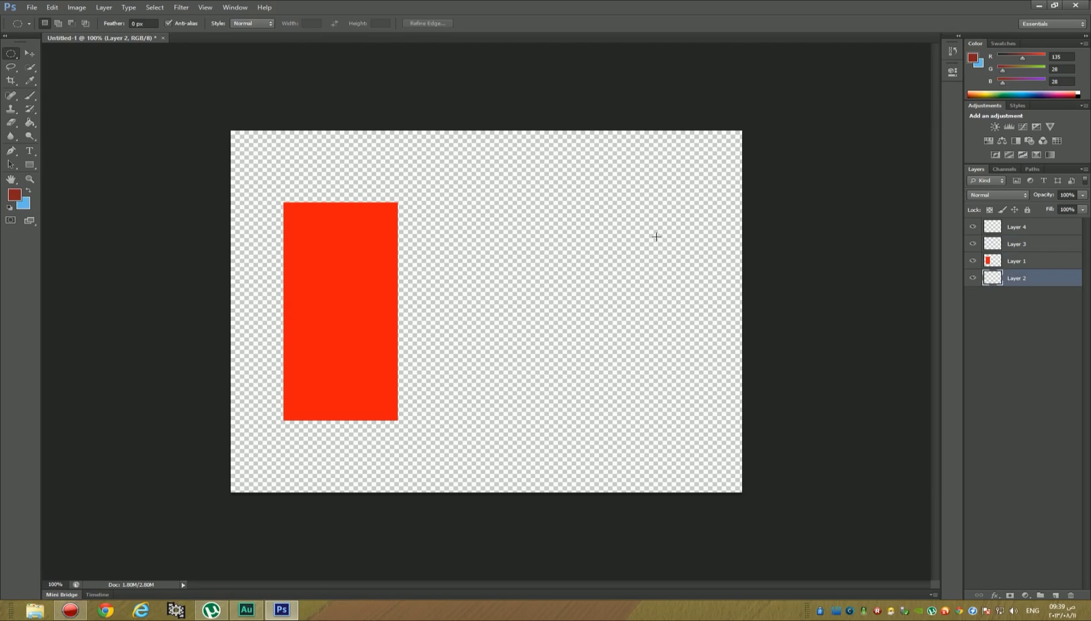
left_click(994, 247)
left_click_drag(658, 215, 454, 416)
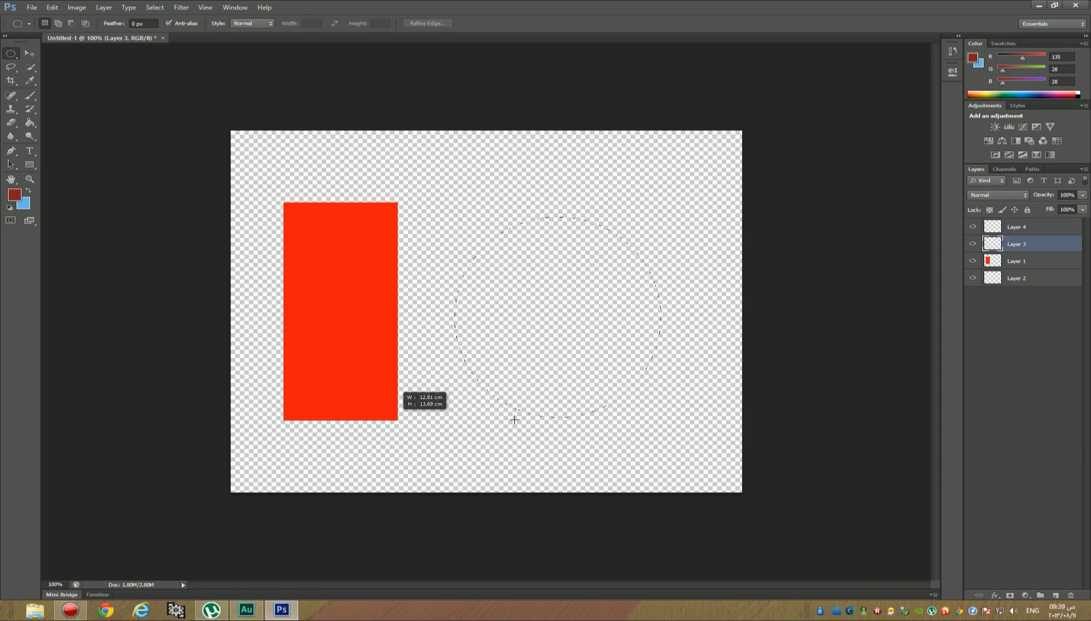
left_click_drag(514, 419, 499, 392)
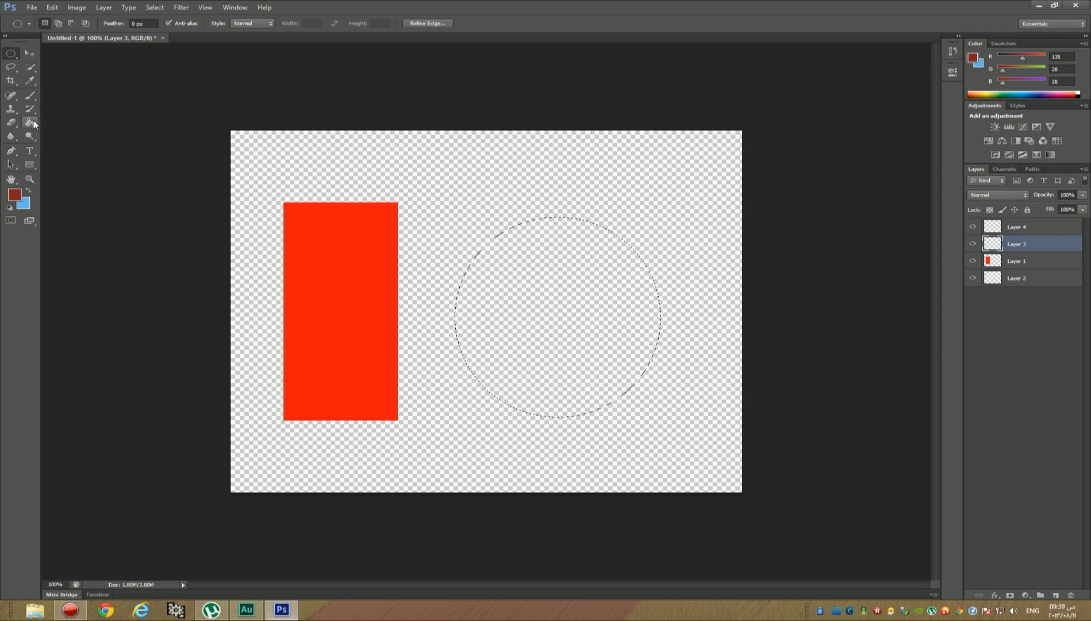
- Set the foreground color to green #4baf73, fill the circular selection on Layer 3 with it, and deselect
key("i")
left_click(14, 194)
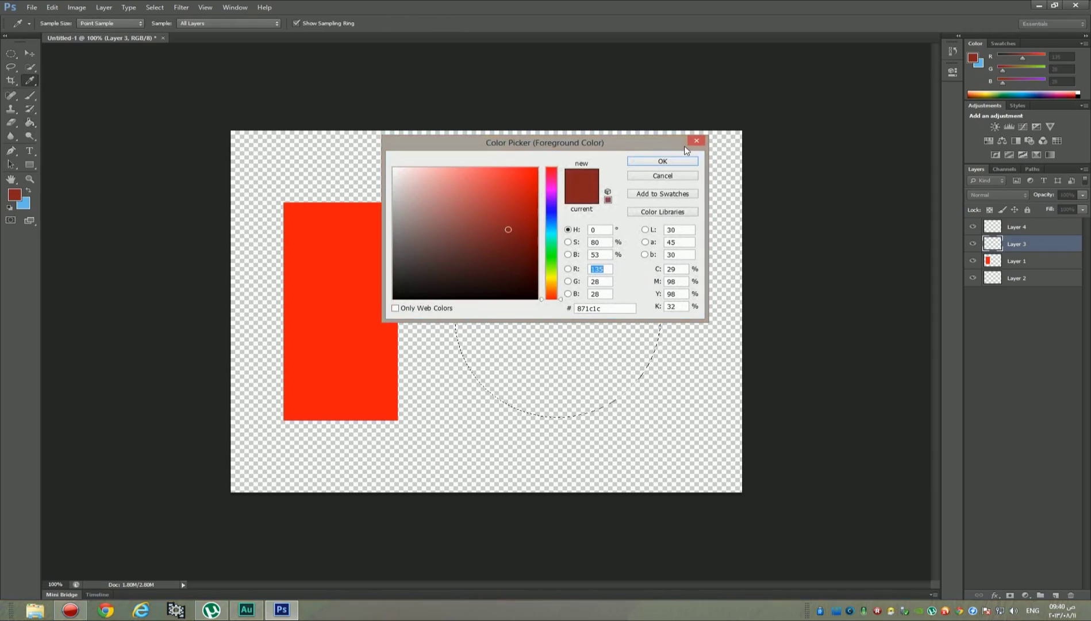
left_click(549, 247)
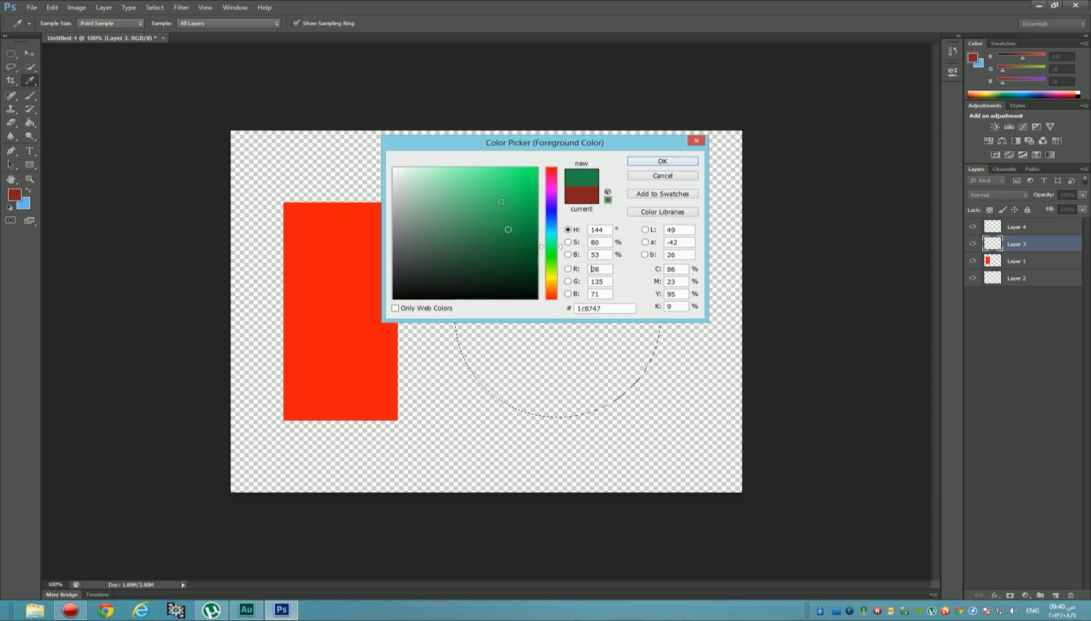
left_click(476, 208)
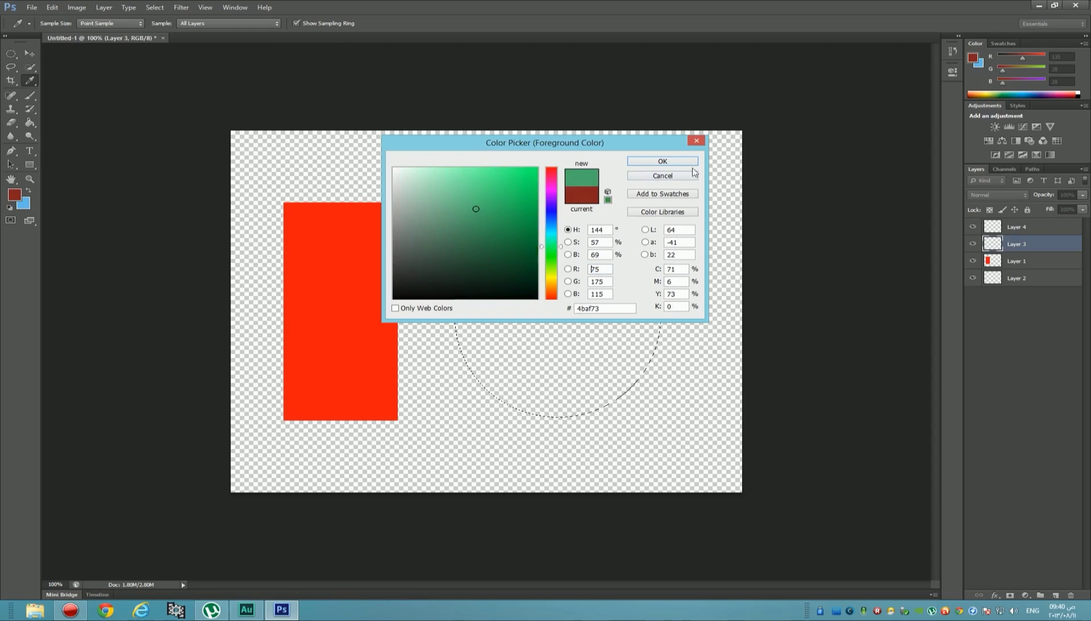
left_click(663, 162)
key("g")
left_click(524, 343)
key("ctrl+d")
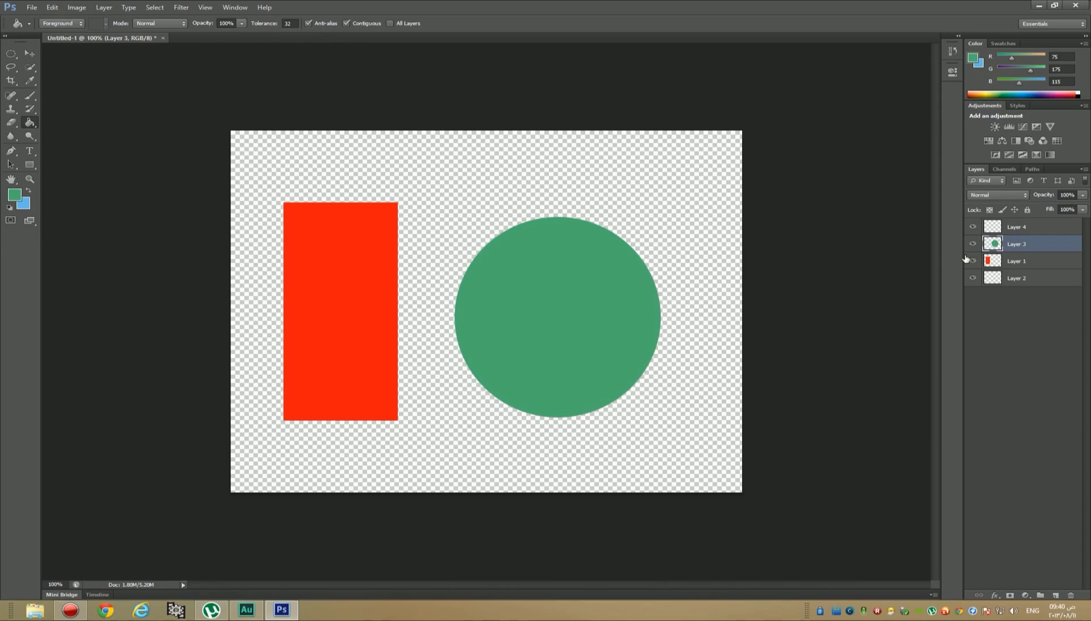
- Fill Layer 2 with the blue background color and delete the empty Layer 4
left_click(991, 281)
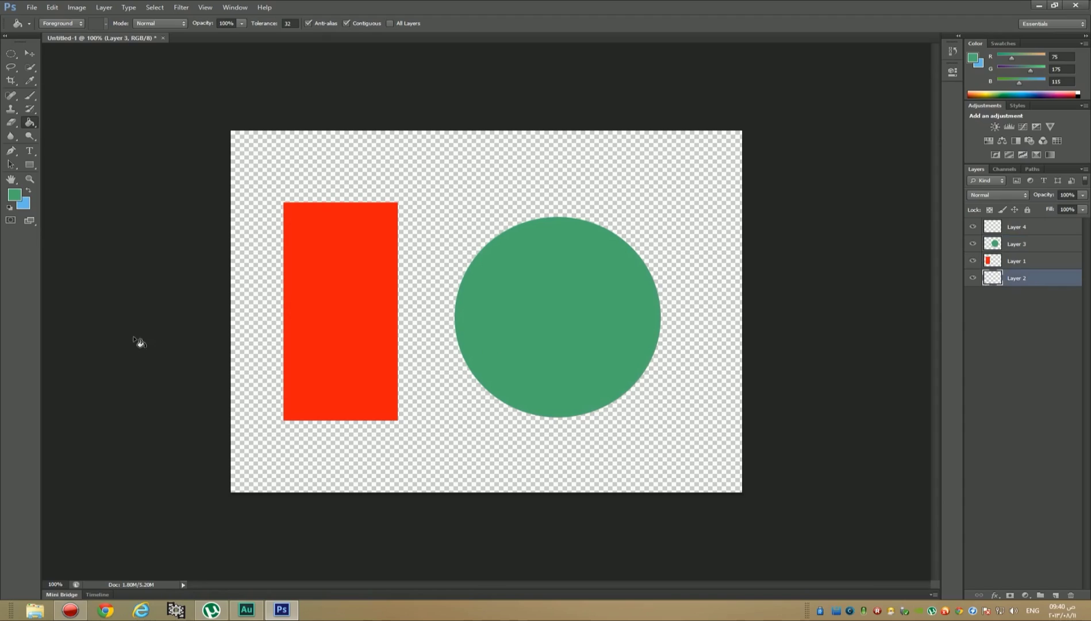
key("ctrl+BackSpace")
left_click(1046, 229)
key("Delete")
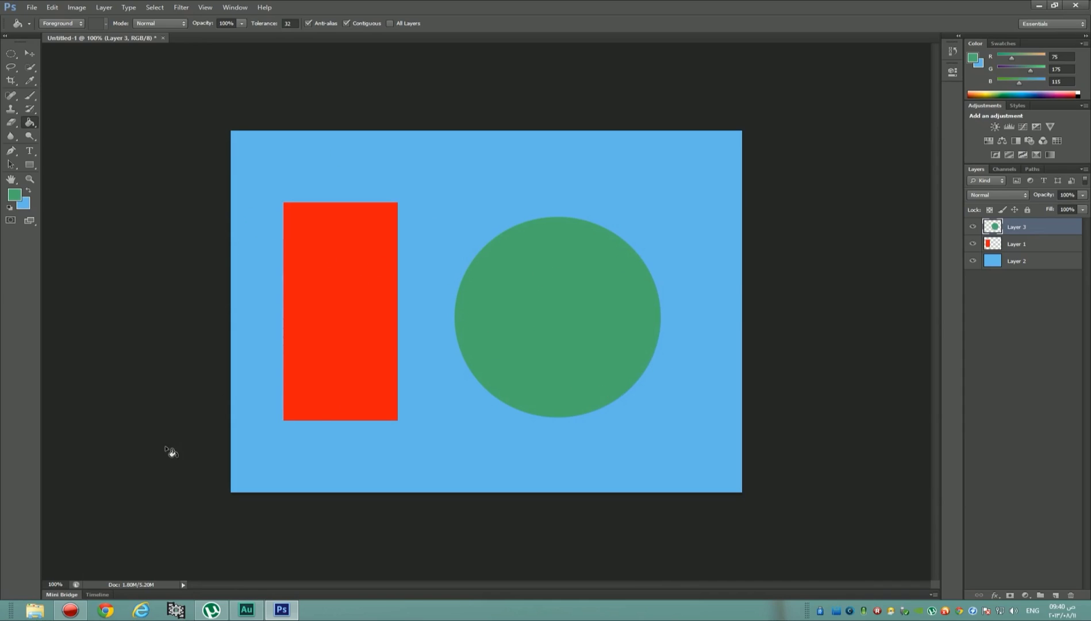
- Merge Layer 3 and Layer 1 into a single layer
left_click(1013, 246, "ctrl")
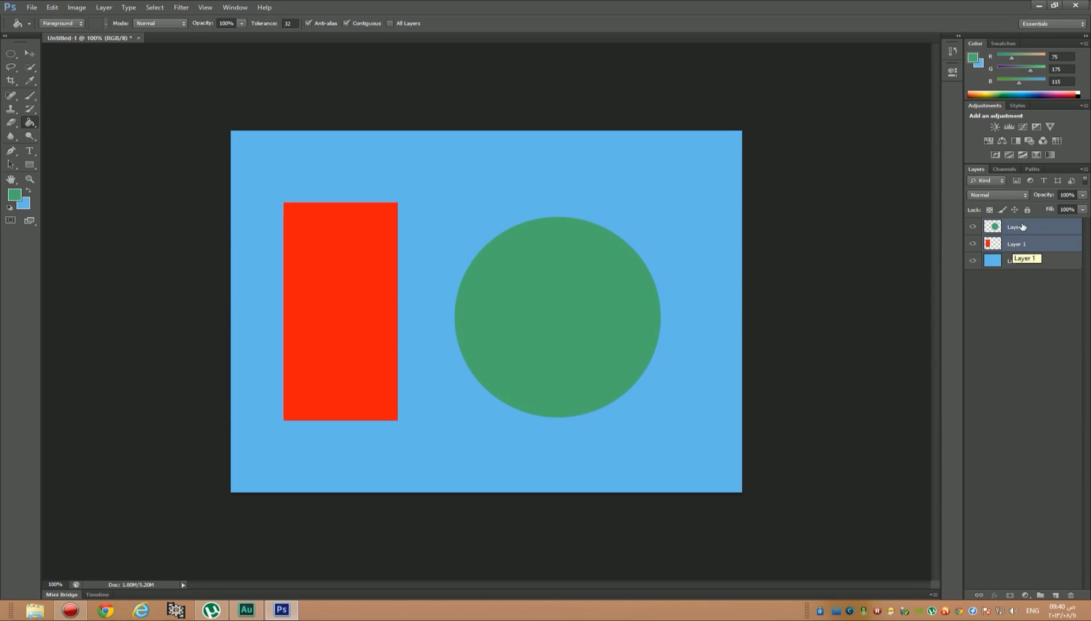
right_click(1021, 227)
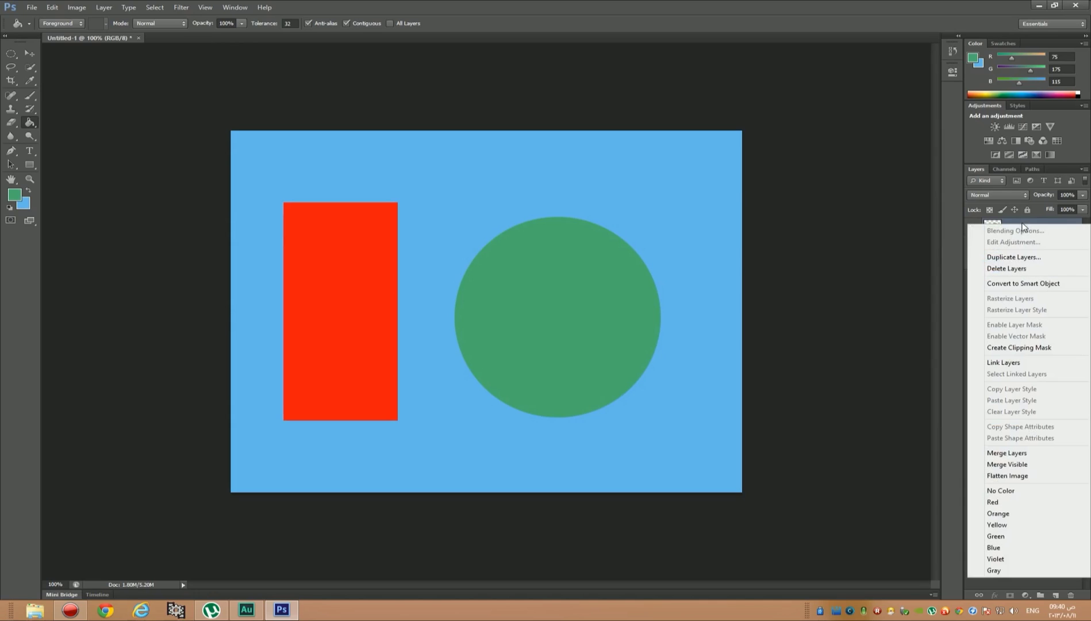
left_click(1021, 454)
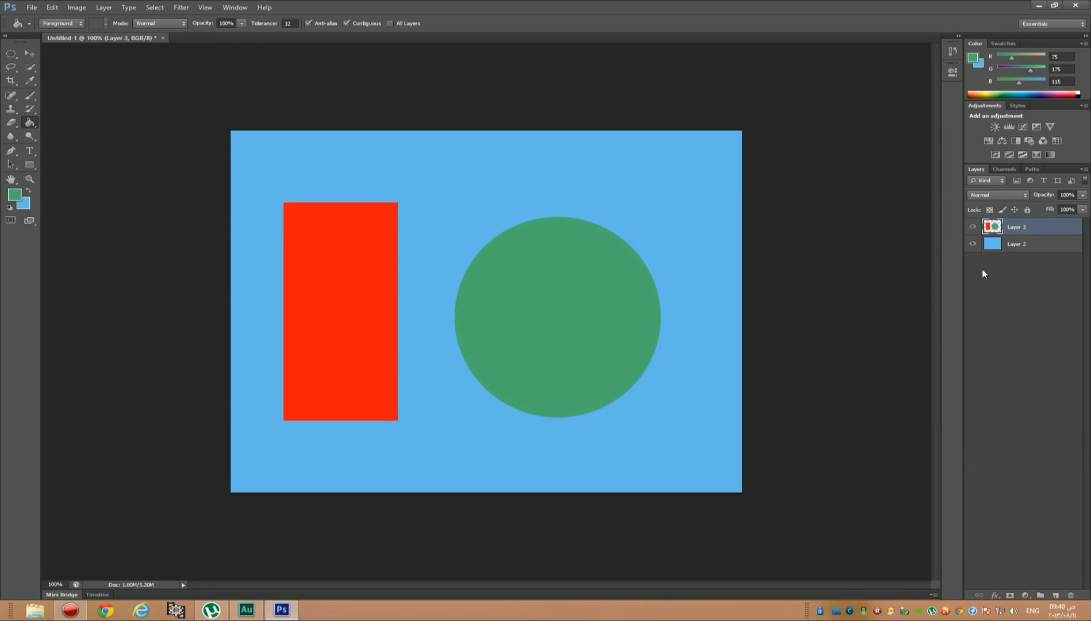
- Try moving the merged rectangle and circle around the canvas, and undo the moves and the merge
left_click_drag(573, 304, 620, 298)
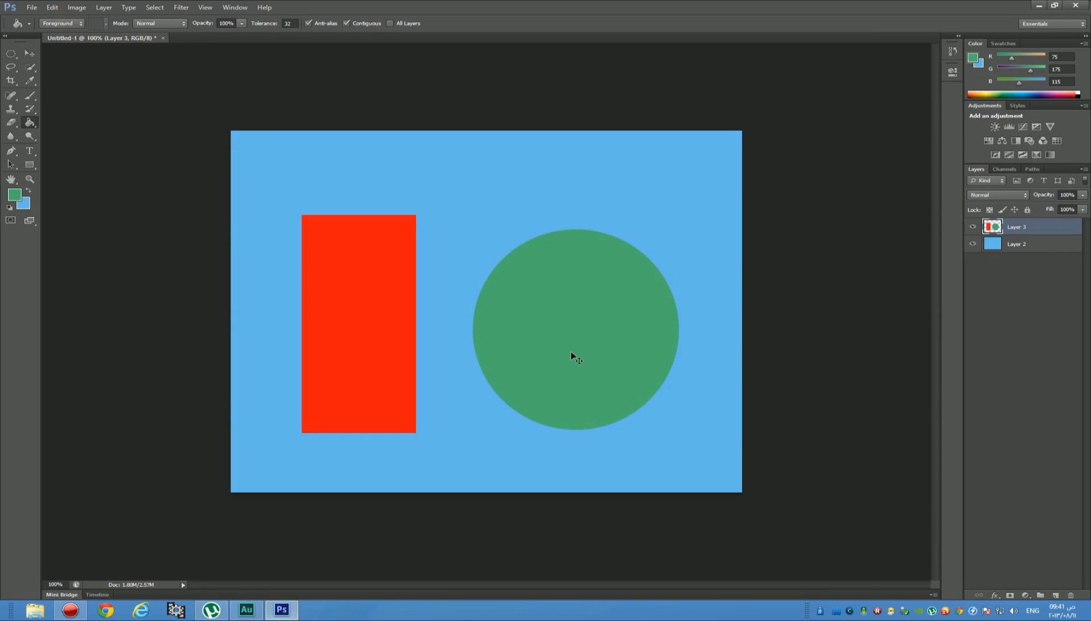
left_click_drag(577, 347, 547, 343)
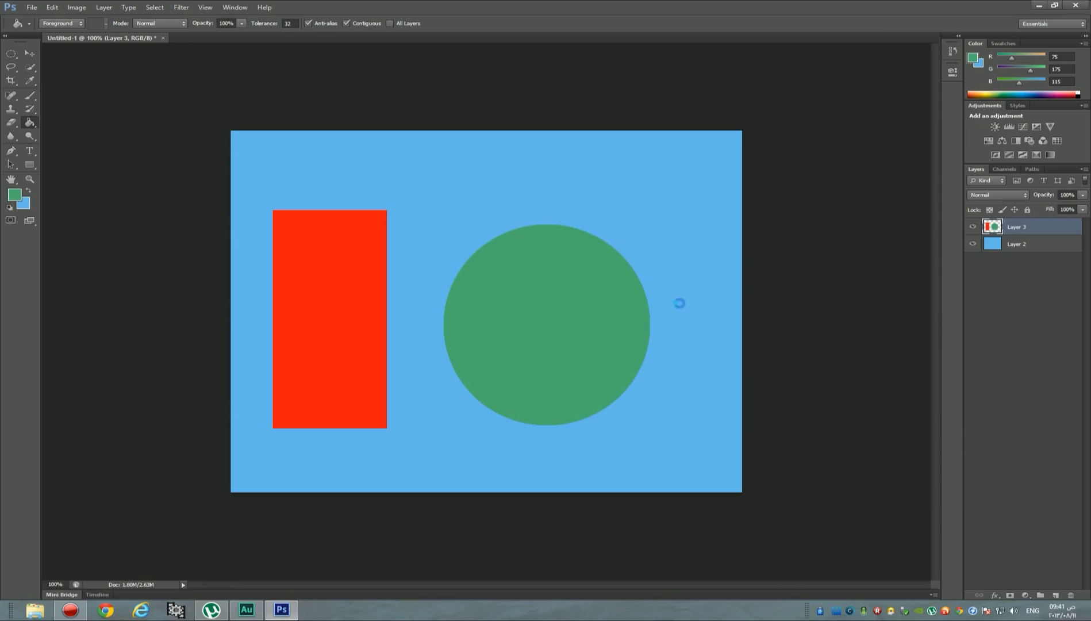
left_click(640, 344)
key("ctrl+z")
left_click_drag(590, 298, 627, 300)
key("ctrl+z")
key("ctrl+alt+z")
key("ctrl+alt+z")
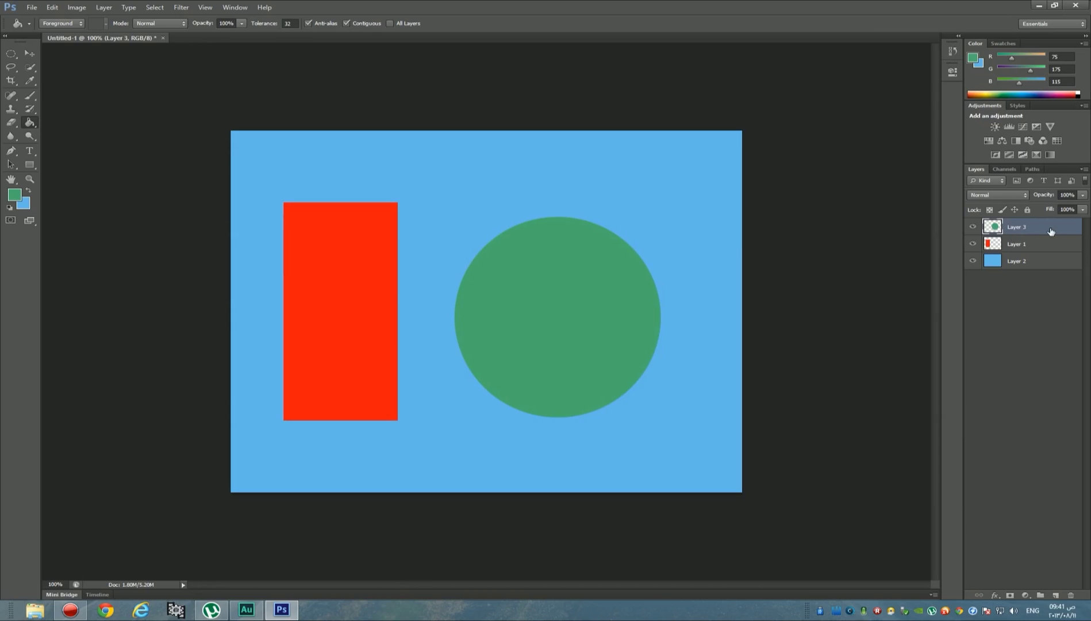
- Try flattening the image and moving the resulting Background layer, and undo the flattening
right_click(1032, 247)
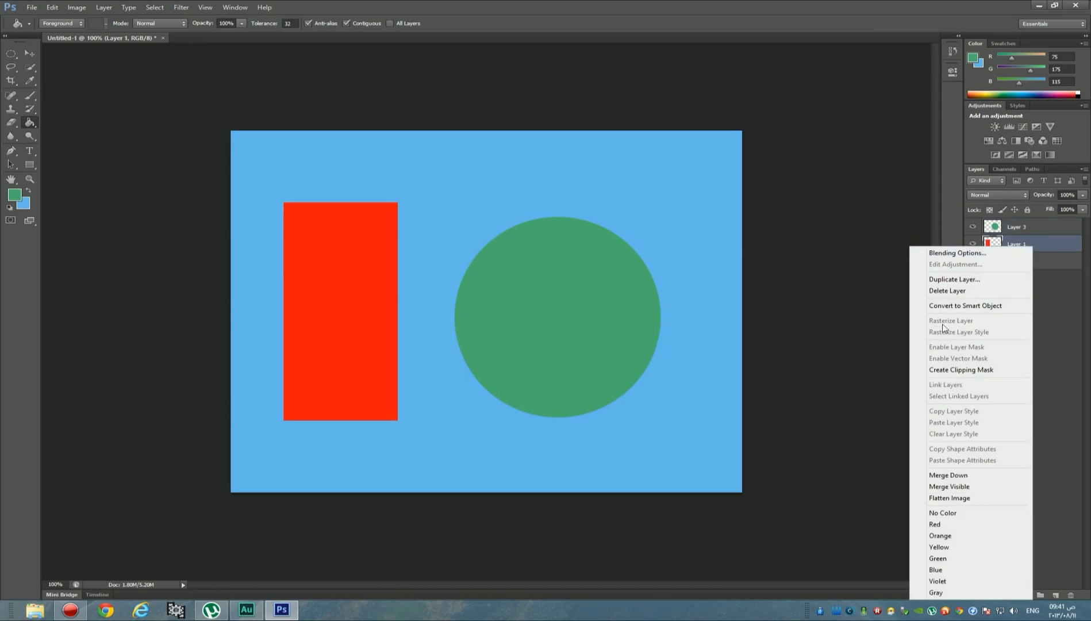
left_click(947, 498)
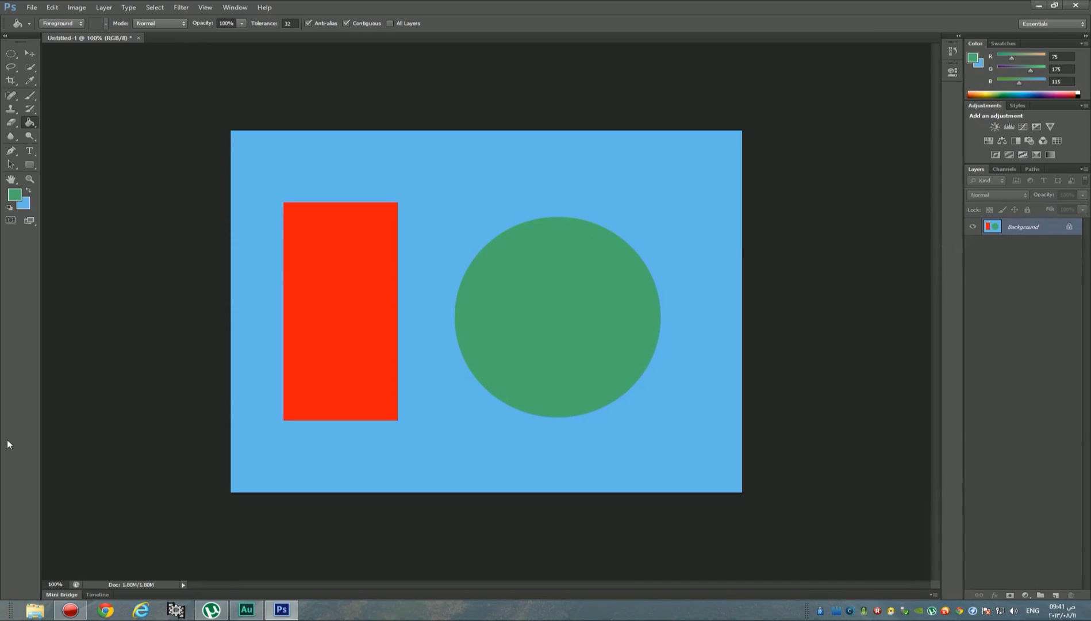
left_click_drag(257, 442, 497, 281)
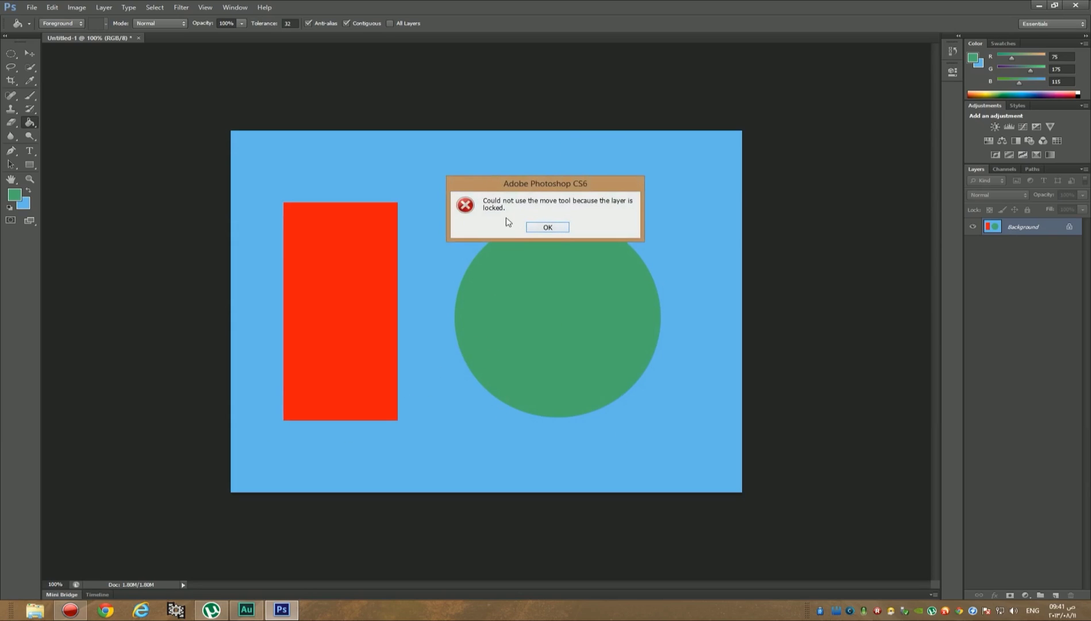
left_click(552, 227)
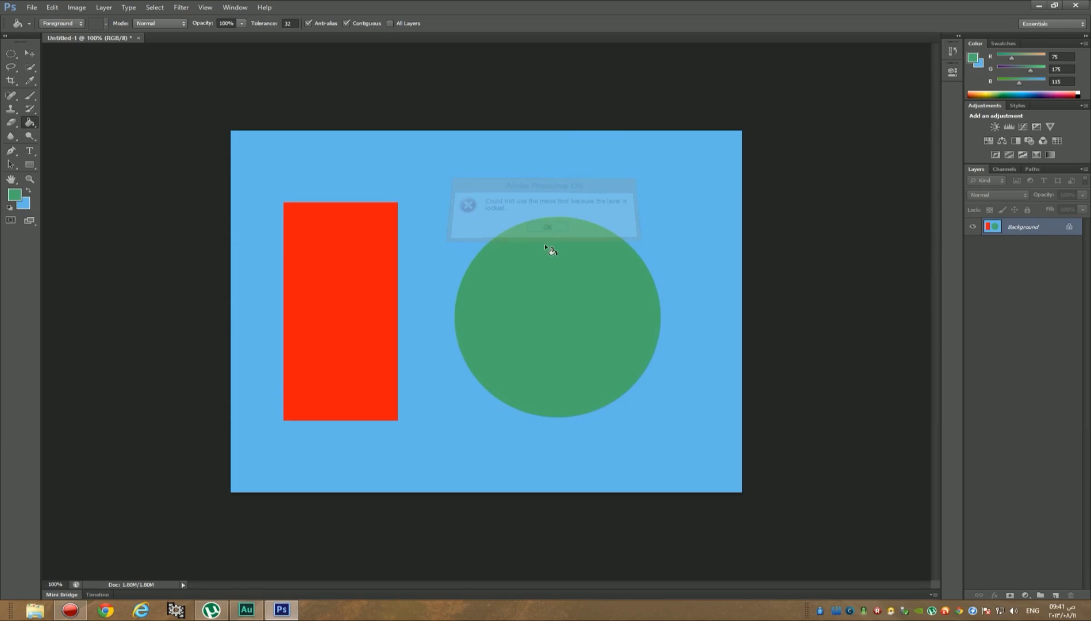
key("ctrl+z")
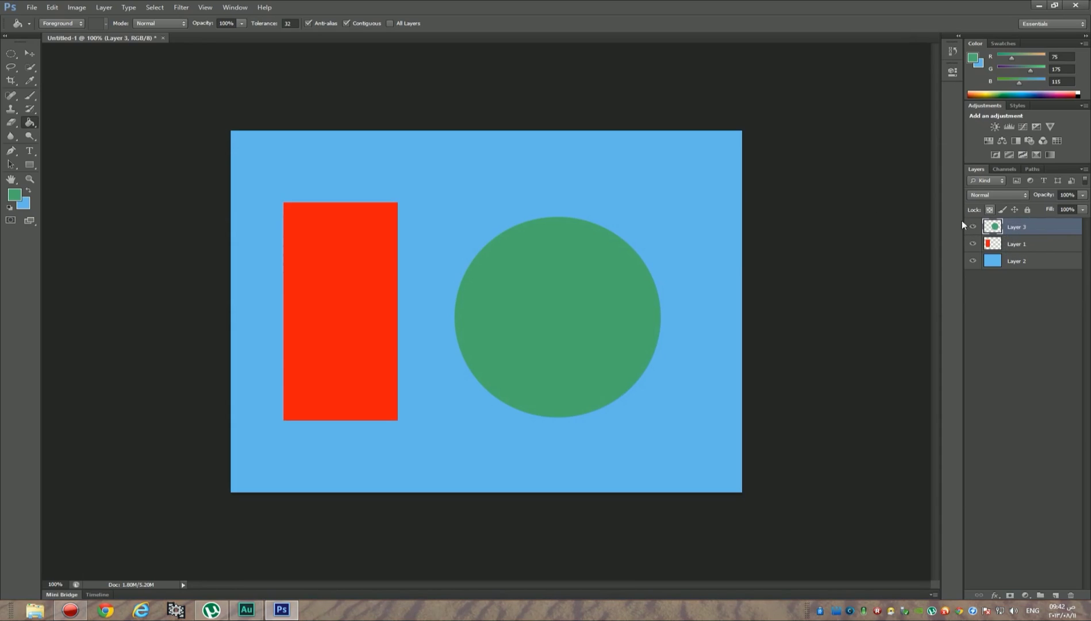
- Try locking Layer 3 completely and unlock it, and do the same with Layer 1
left_click(1028, 210)
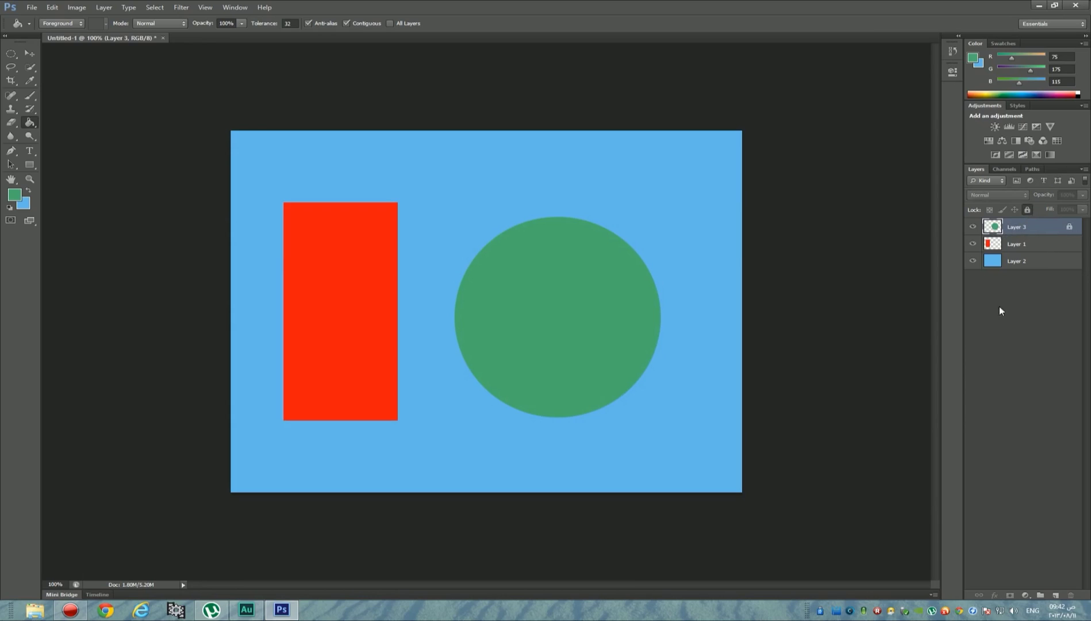
left_click(1028, 209)
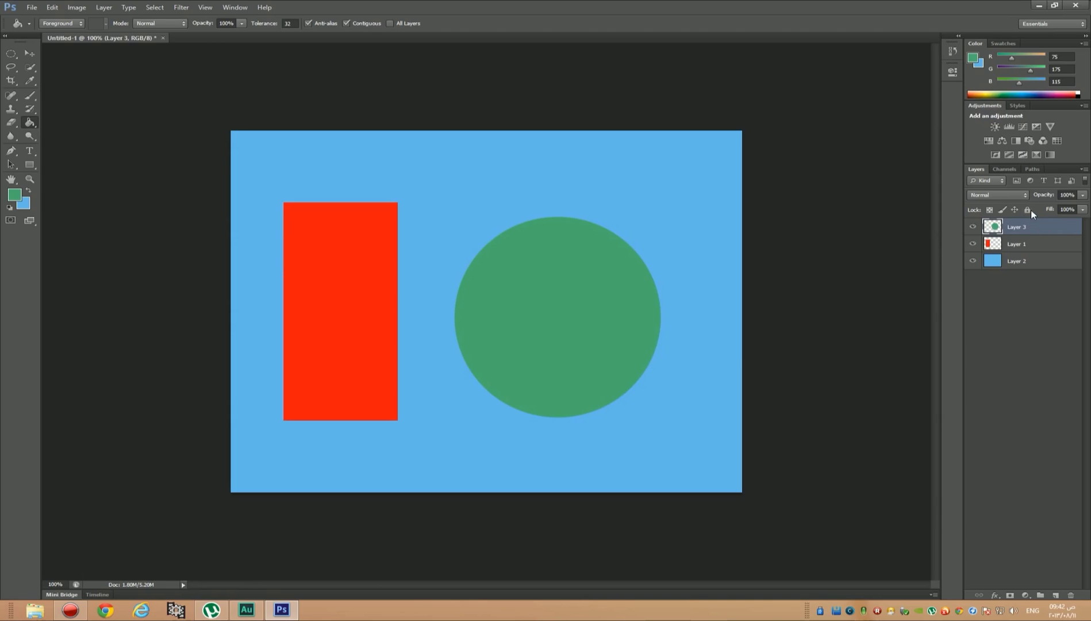
left_click(1022, 243)
left_click(1027, 210)
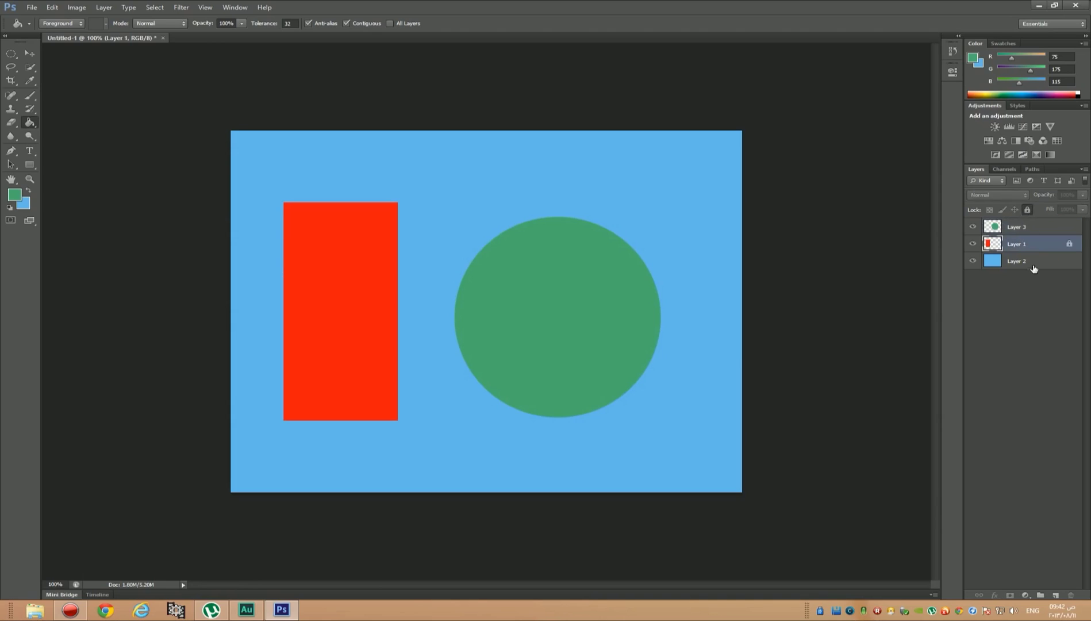
left_click(1027, 210)
- Flatten the image into a single Background layer
right_click(1020, 260)
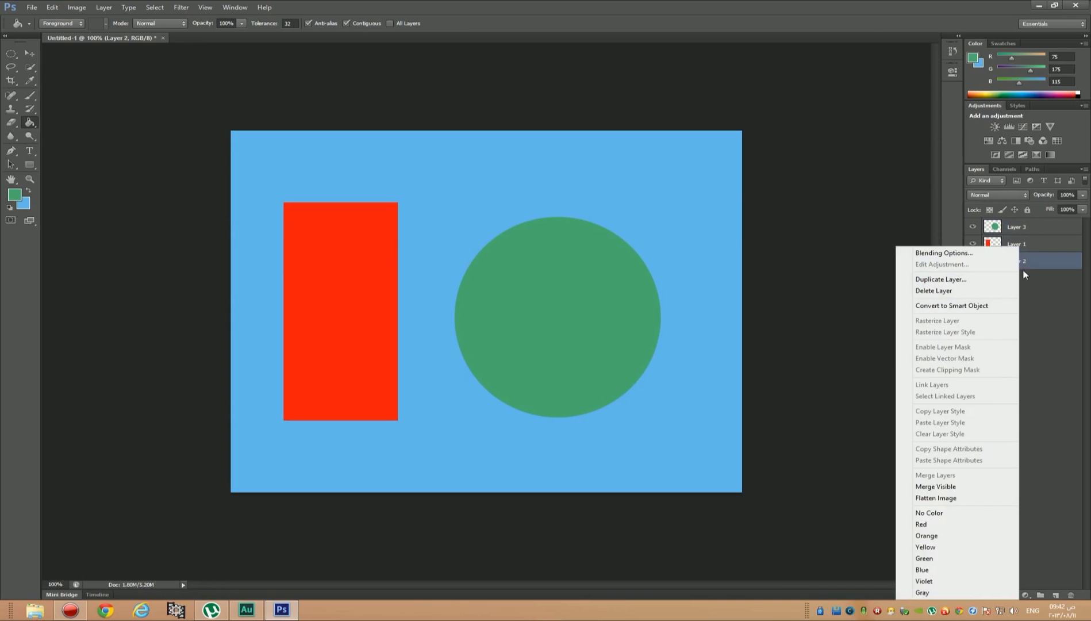
left_click(981, 503)
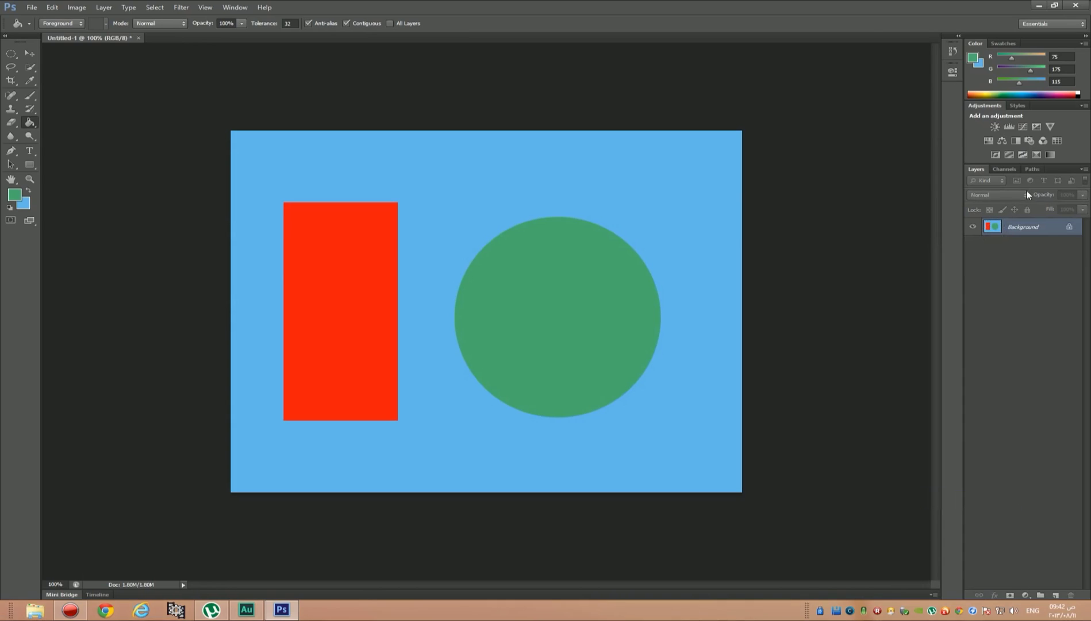
- Try converting the locked Background into a regular layer named Layer 0, and undo the conversion
double_click(1055, 228)
left_click(633, 189)
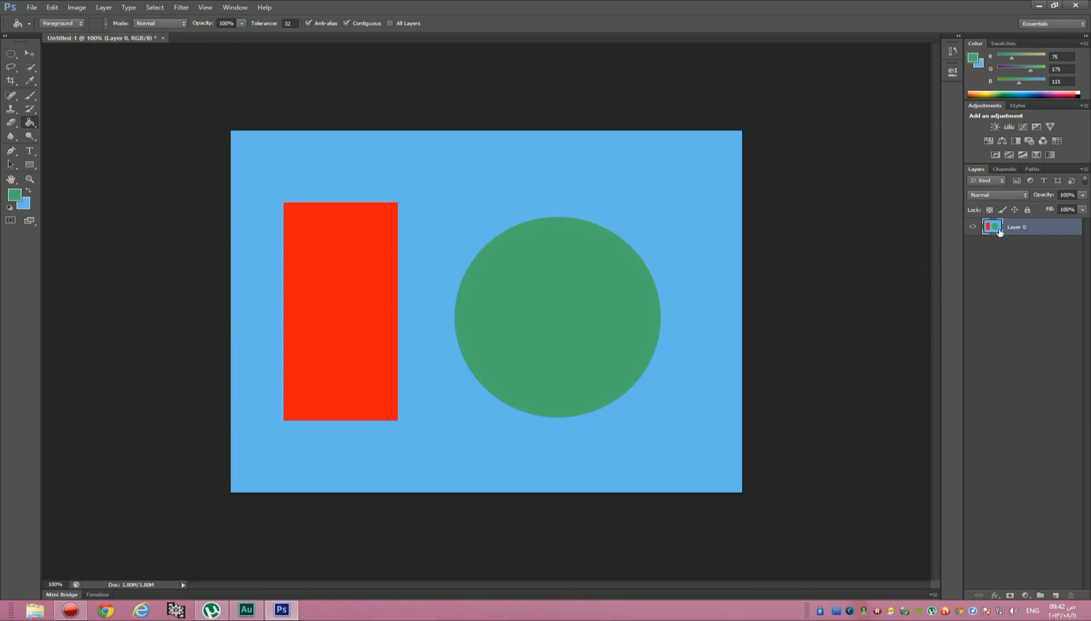
key("ctrl+z")
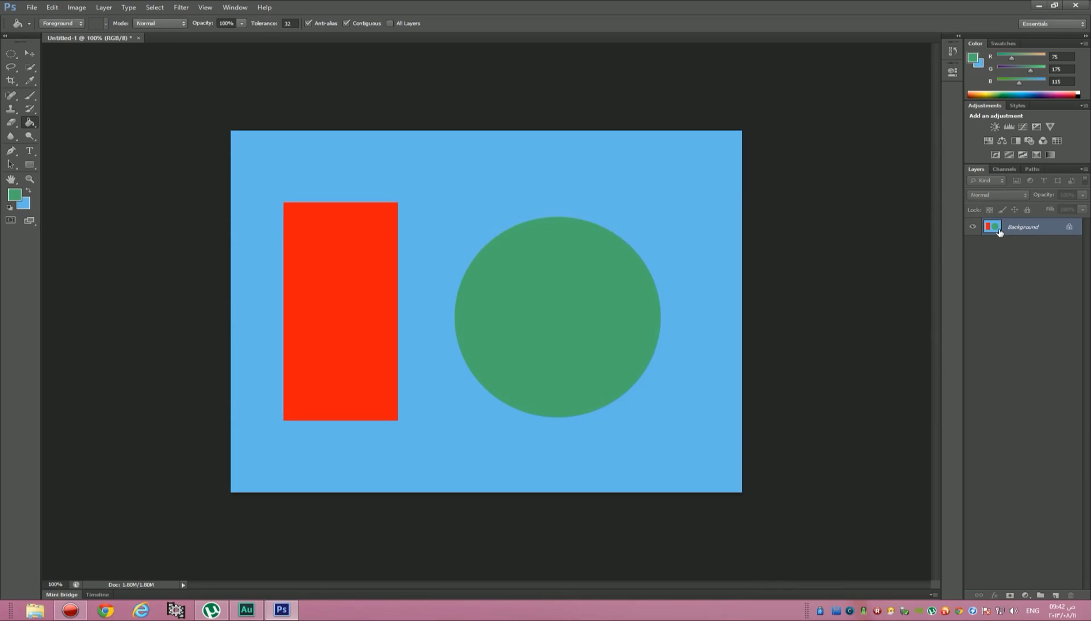